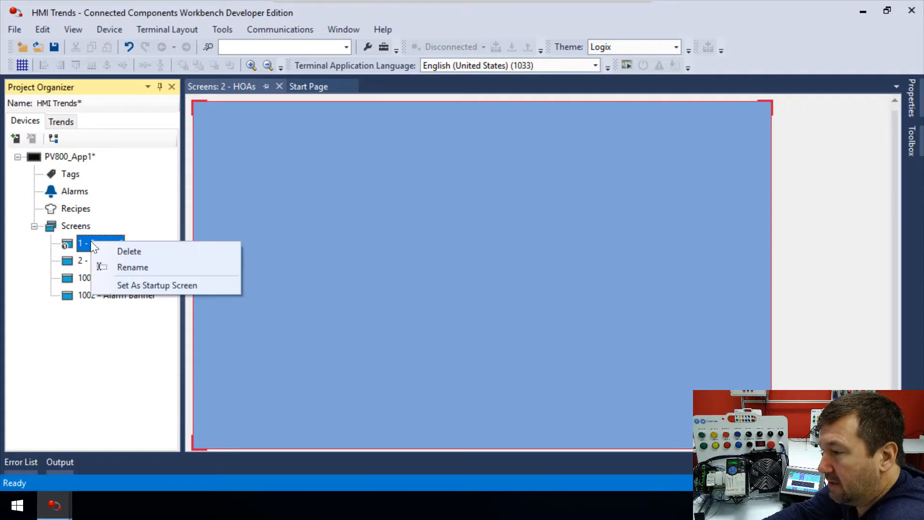
Rename screen 1 as Main.
click(122, 265)
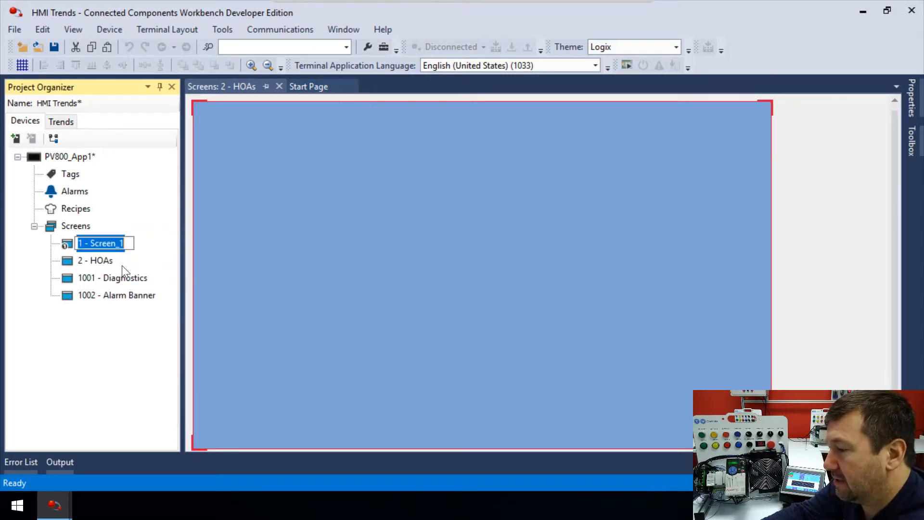
text(Main)
click(122, 264)
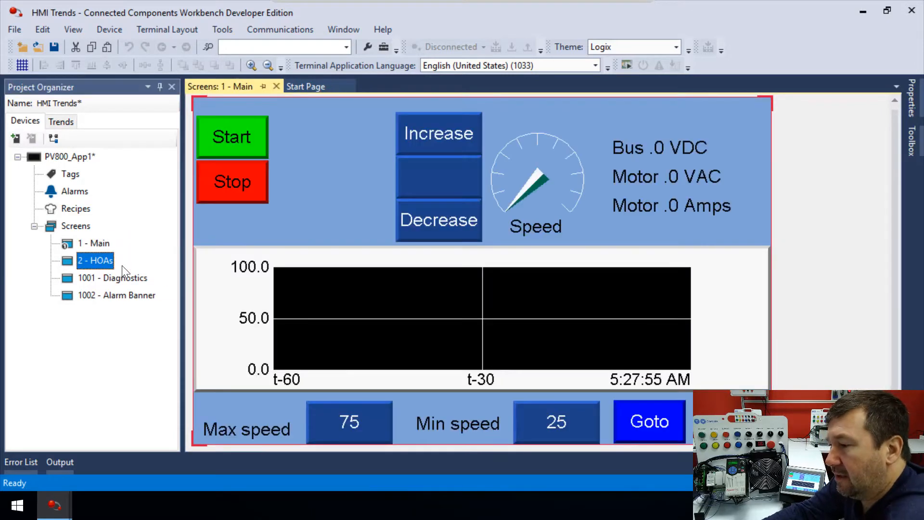
Add a new screen to the project's Screens list.
double_click(80, 258)
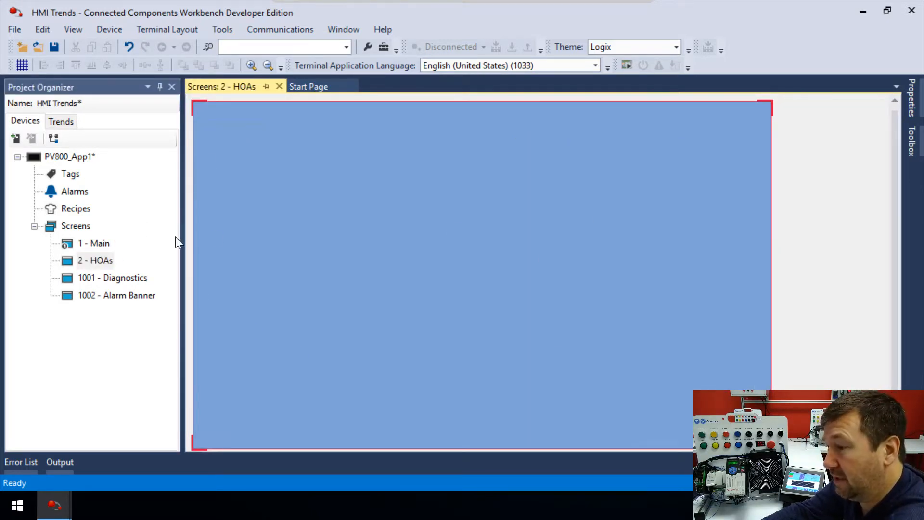
right_click(71, 227)
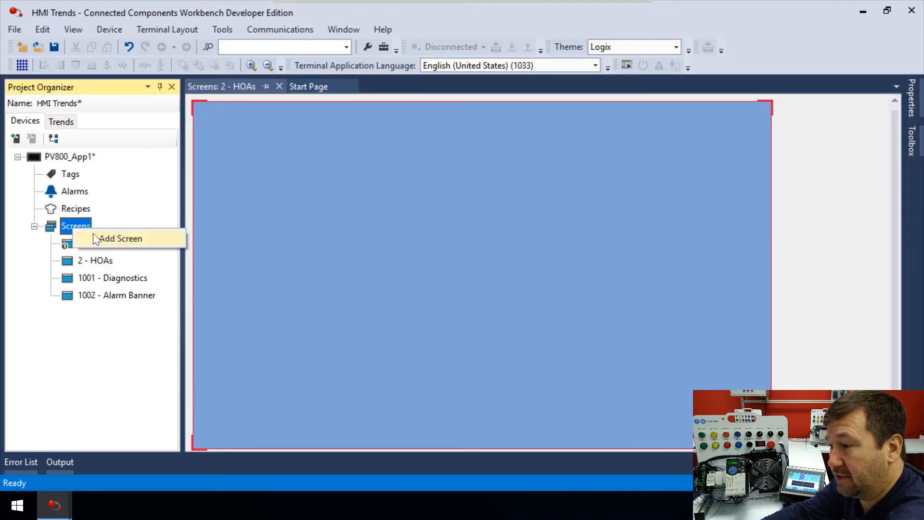
click(57, 224)
double_click(57, 226)
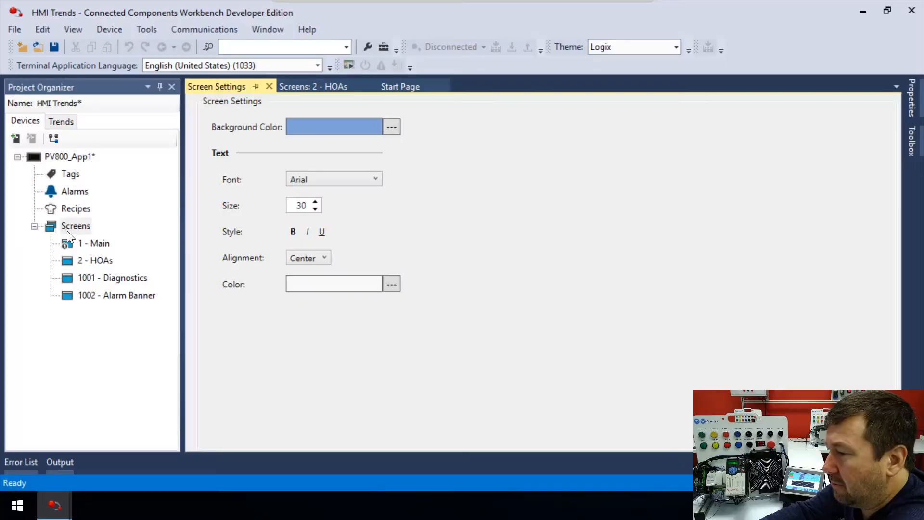
right_click(68, 230)
click(88, 243)
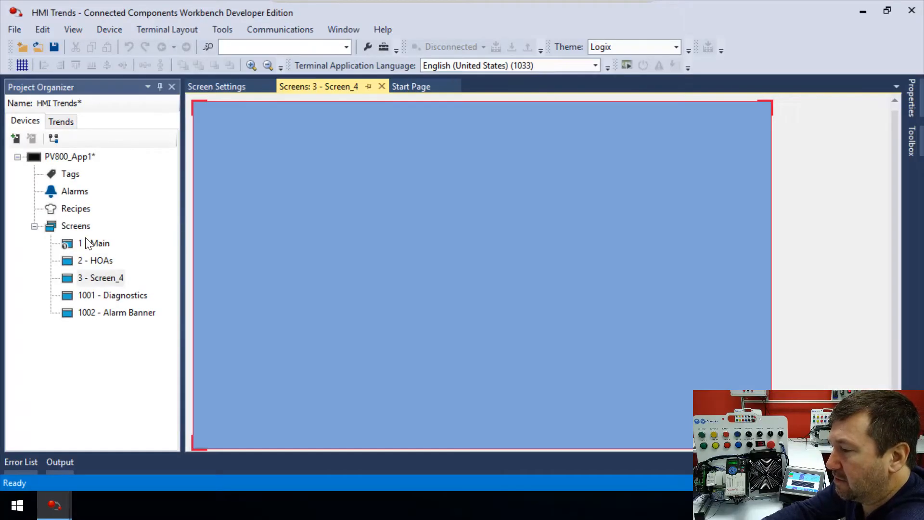
Rename the new screen 3 as Settings.
right_click(99, 280)
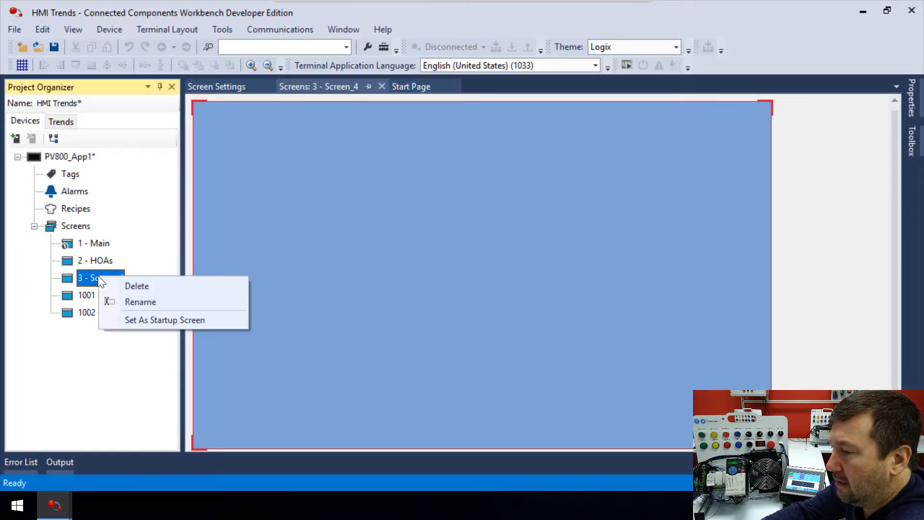
click(123, 302)
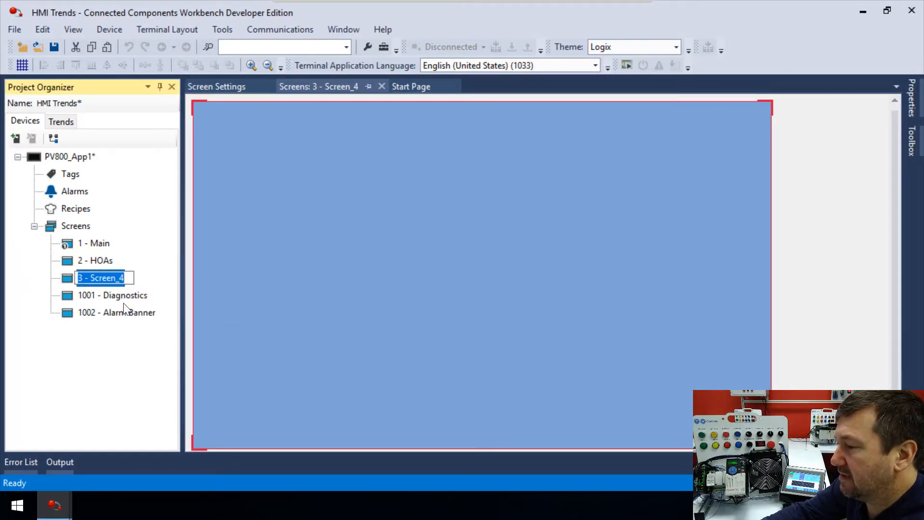
text(3 - Settings)
key(Return)
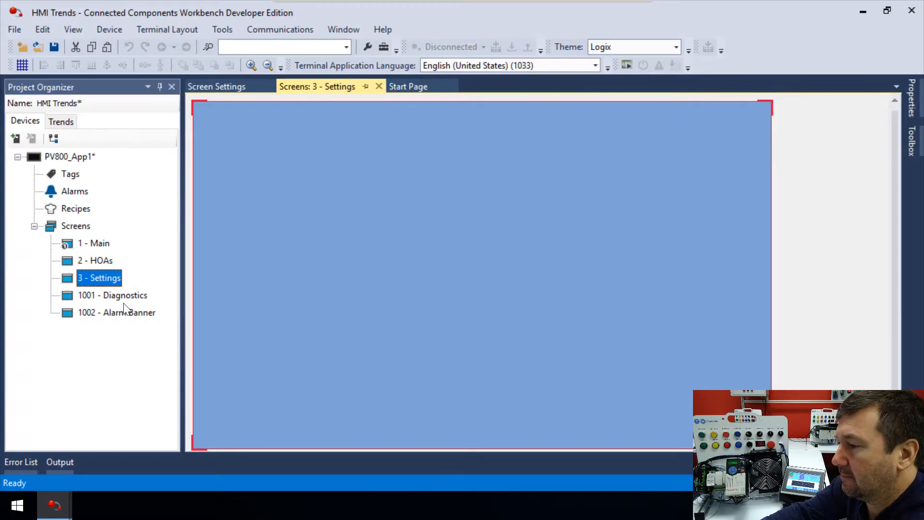
Add another screen and rename it Alarms.
right_click(70, 228)
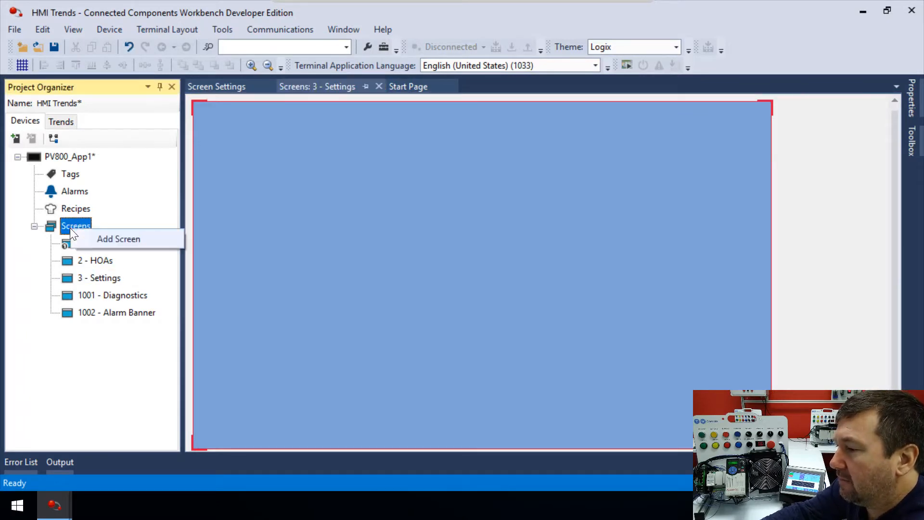
click(99, 238)
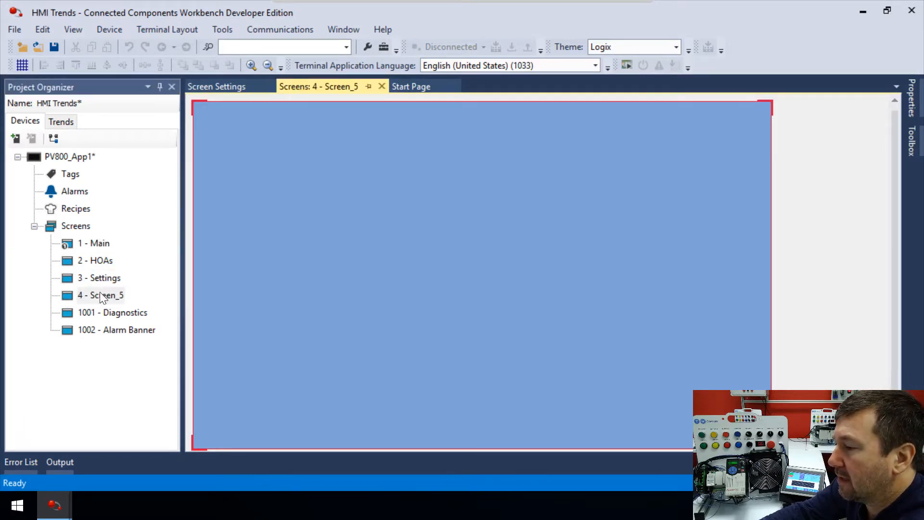
right_click(100, 294)
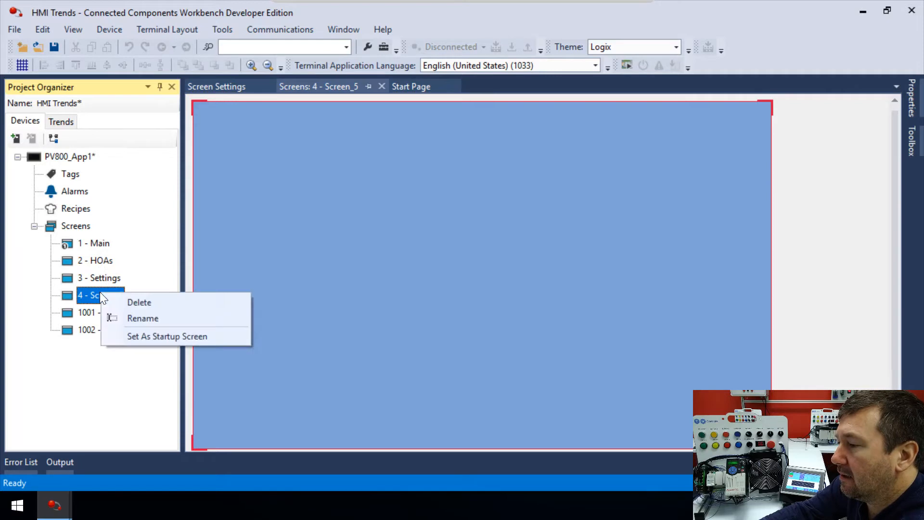
click(143, 318)
text(Alarms)
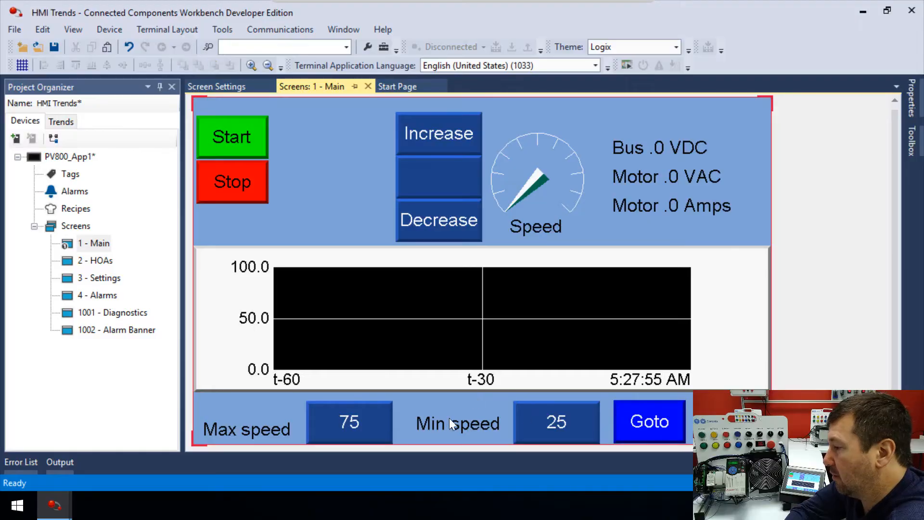
Copy the Goto button from the Main screen and paste it onto the HOAs screen.
click(637, 408)
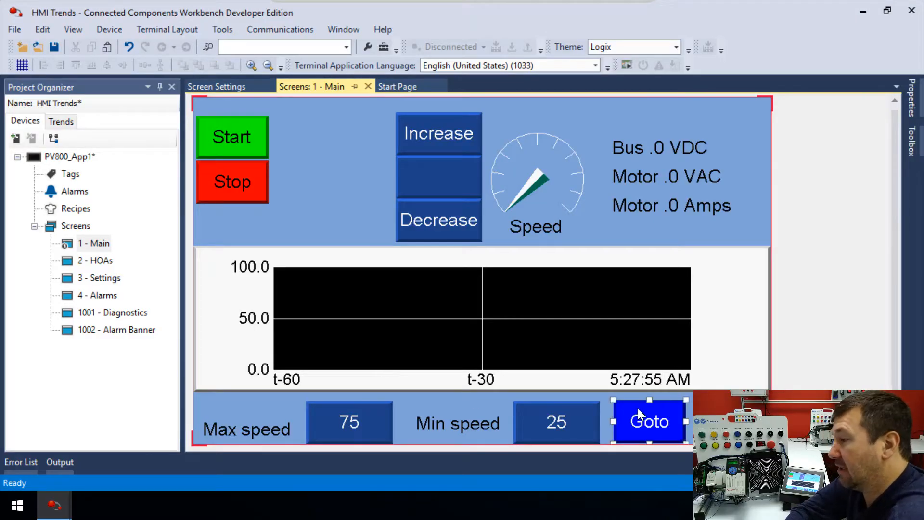
double_click(91, 264)
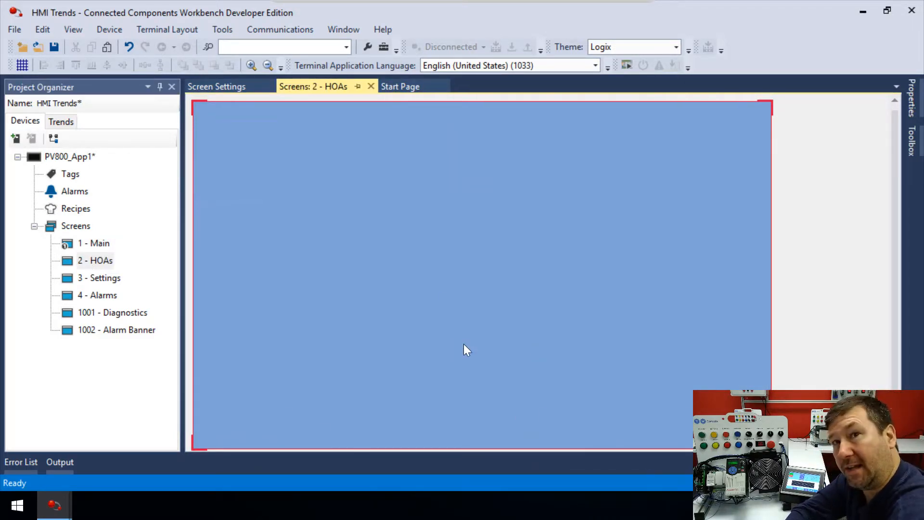
key(ctrl+v)
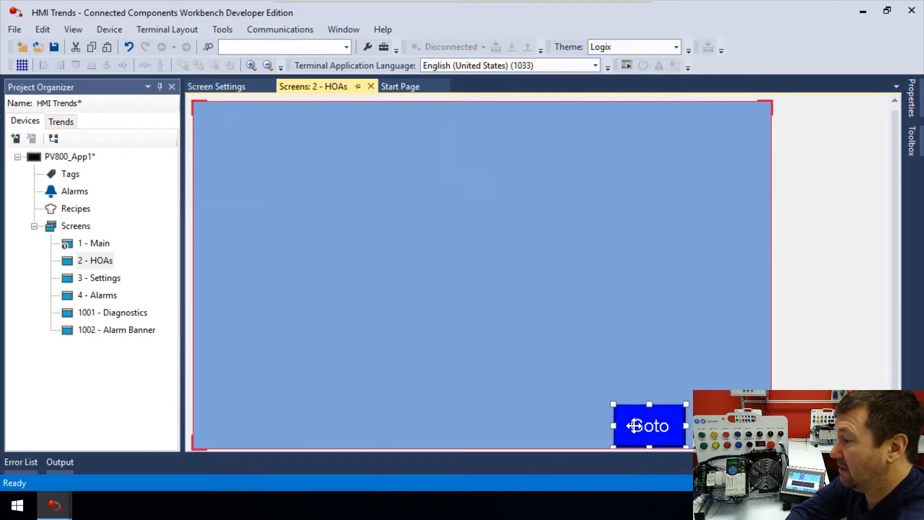
drag(634, 426, 659, 182)
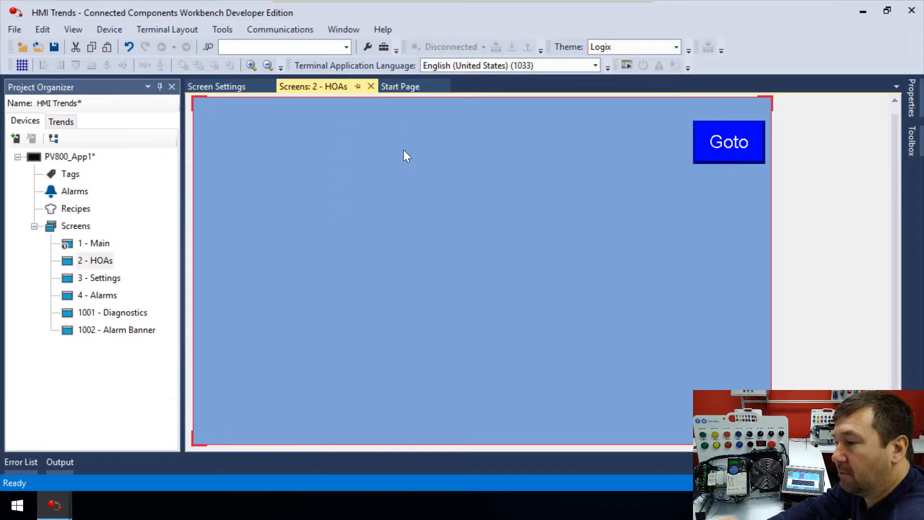
Move the pasted Goto button to the middle of the HOAs screen and delete it.
click(724, 130)
drag(724, 130, 366, 292)
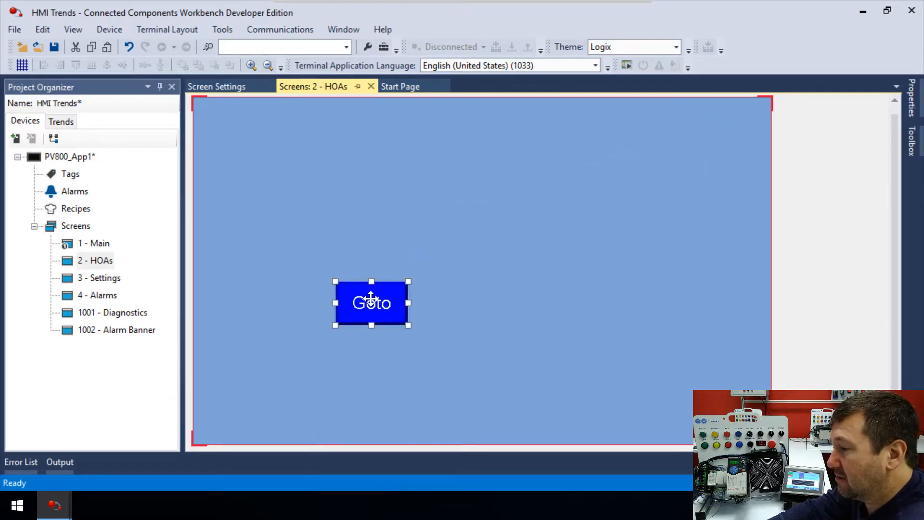
click(911, 96)
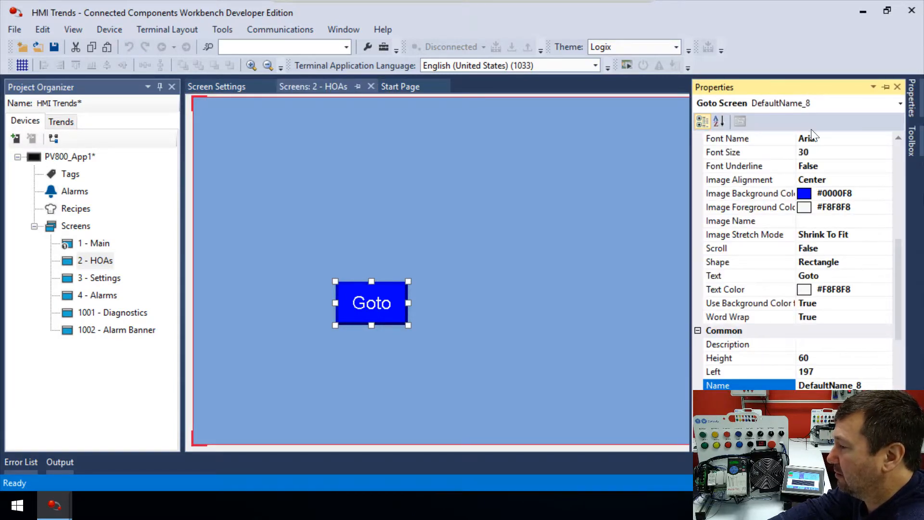
click(383, 293)
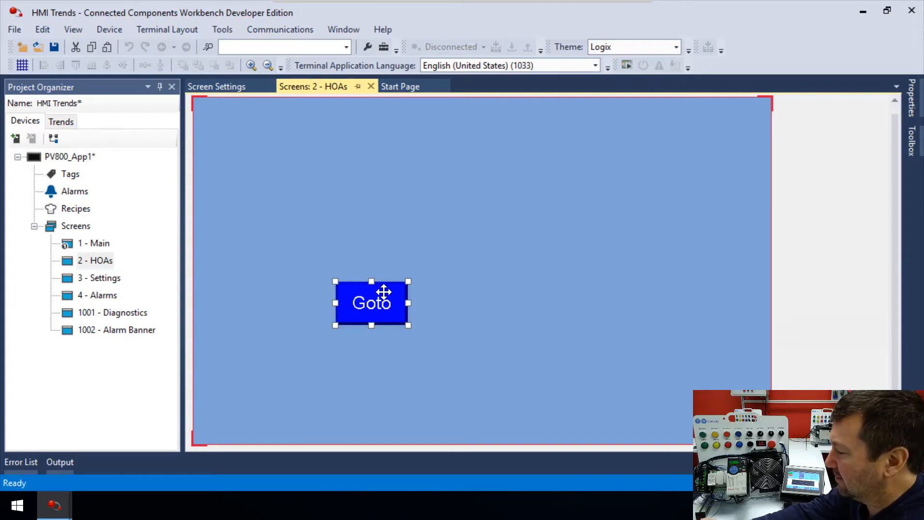
key(Delete)
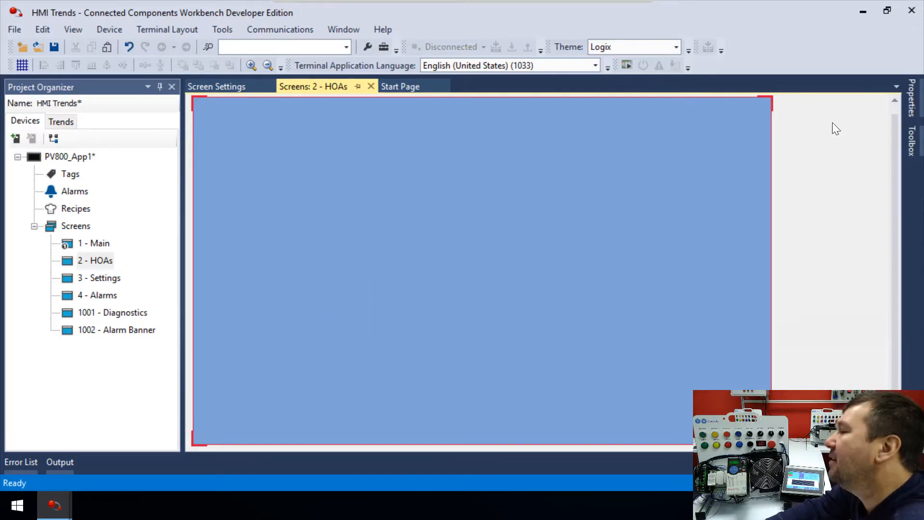
Add a Goto Screen button near the bottom middle of the HOAs screen.
mouse_move(910, 138)
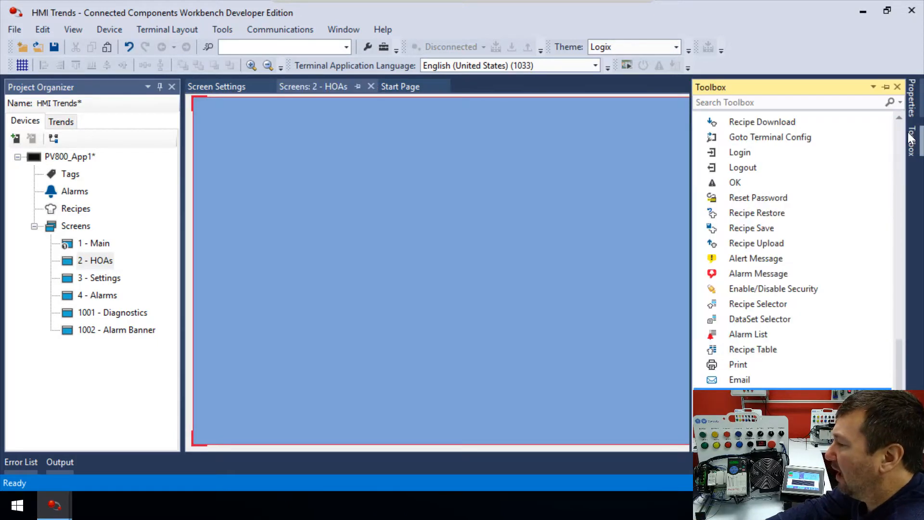
scroll(790, 254, up, 10)
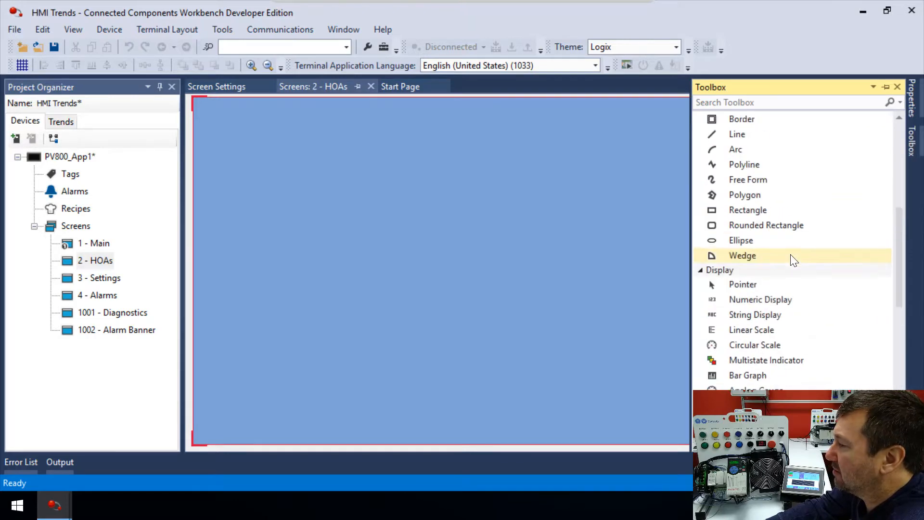
scroll(790, 256, up, 4)
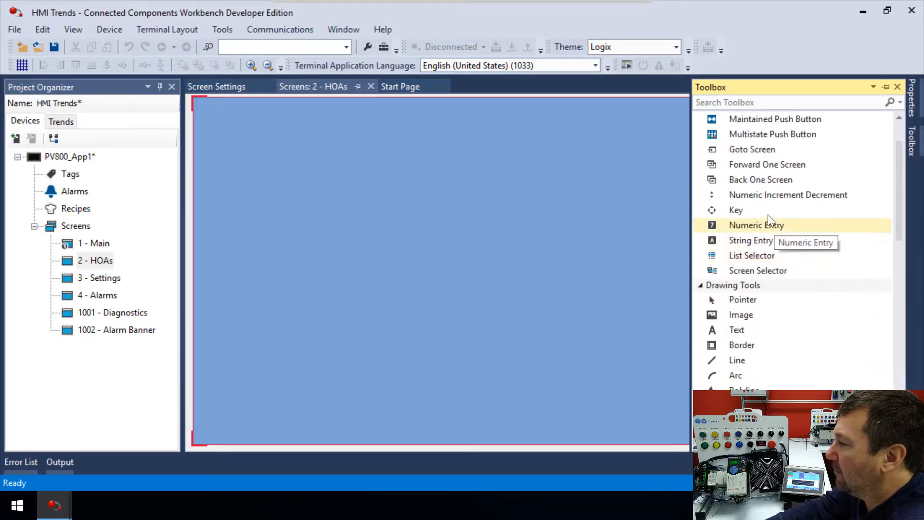
click(750, 150)
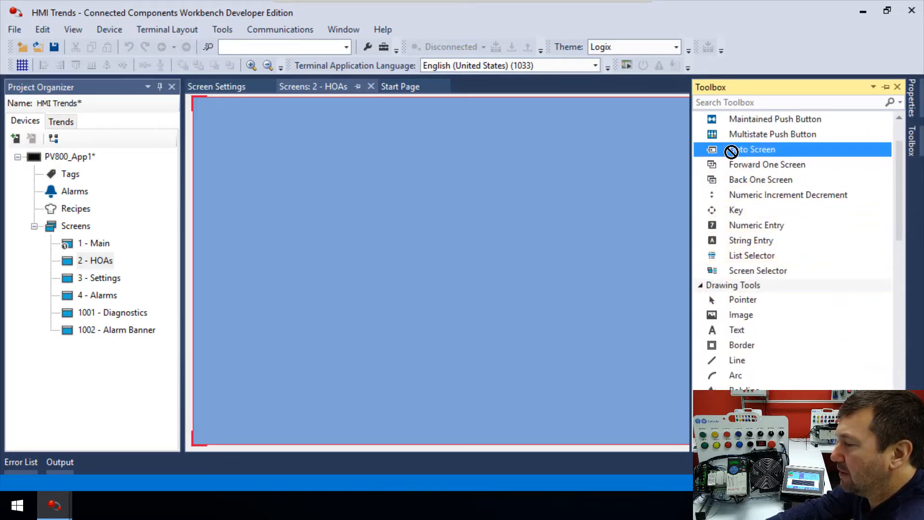
drag(333, 339, 365, 380)
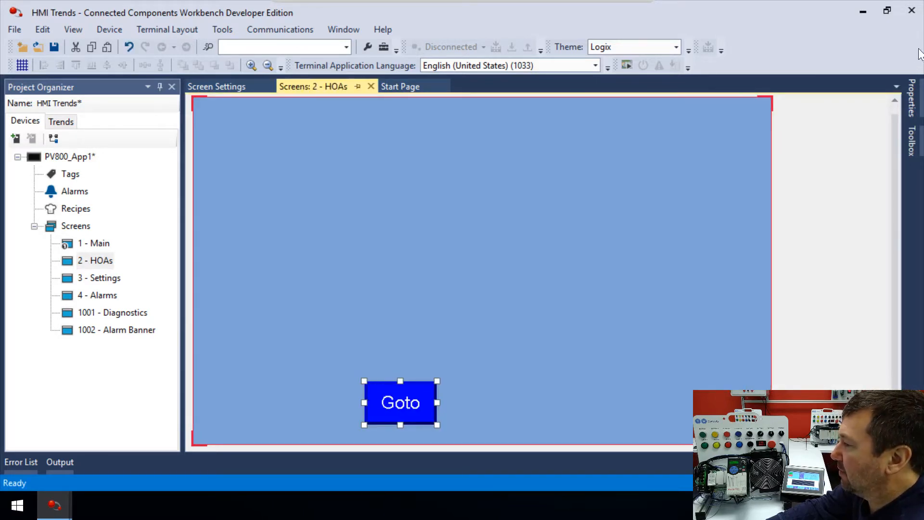
Set the Goto Screen button's text to Settings.
mouse_move(914, 96)
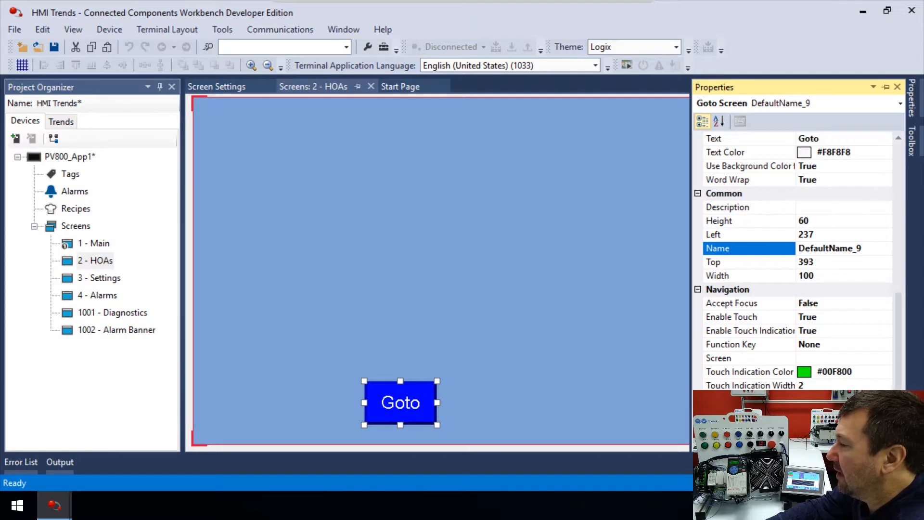
scroll(850, 248, up, 1)
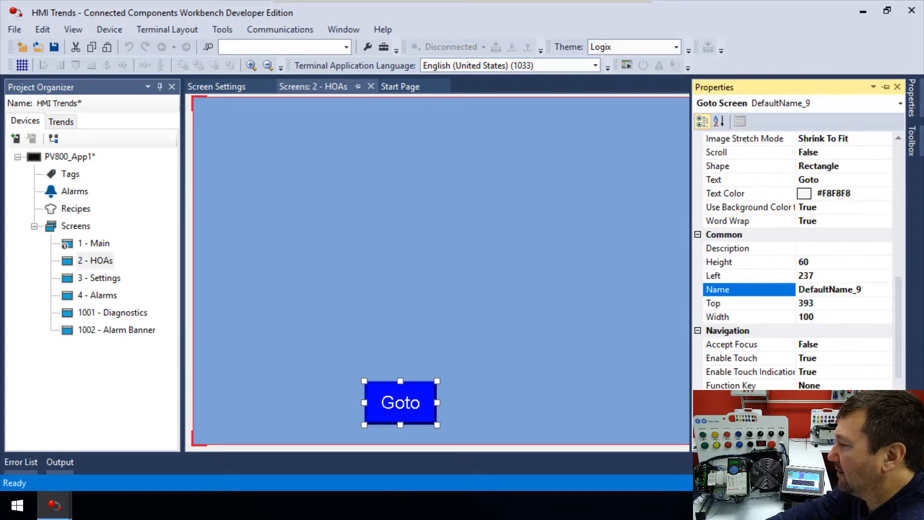
click(822, 180)
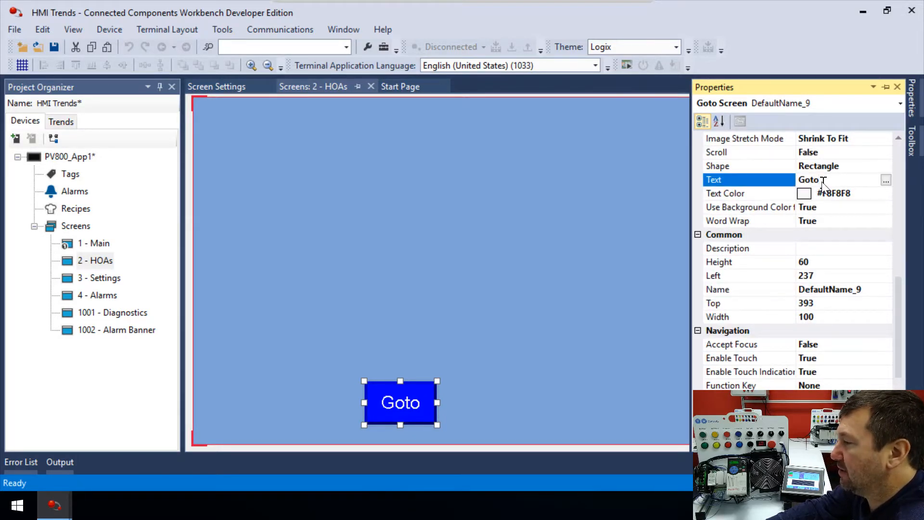
drag(823, 180, 765, 180)
text(Settings)
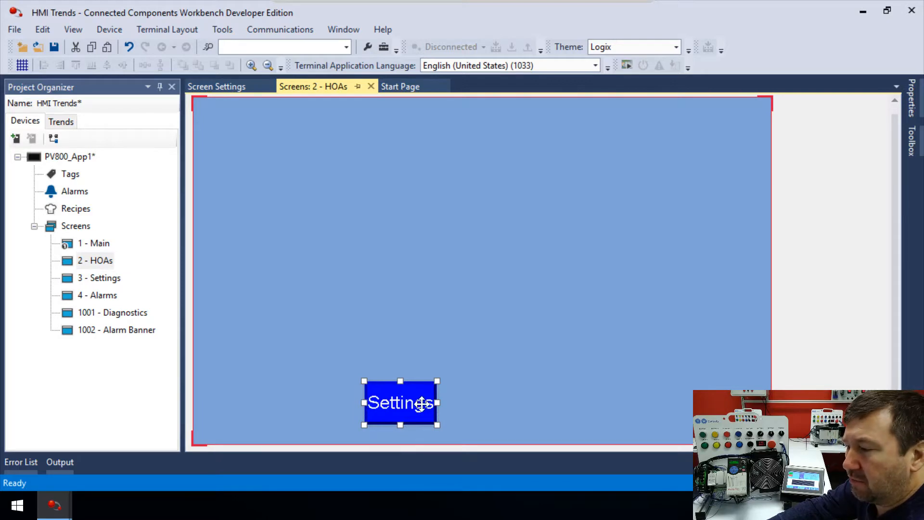
Widen the Settings button and show the grid on the screen.
mouse_move(438, 403)
mouse_down()
mouse_move(460, 403)
mouse_move(451, 403)
mouse_up()
click(478, 397)
right_click(409, 231)
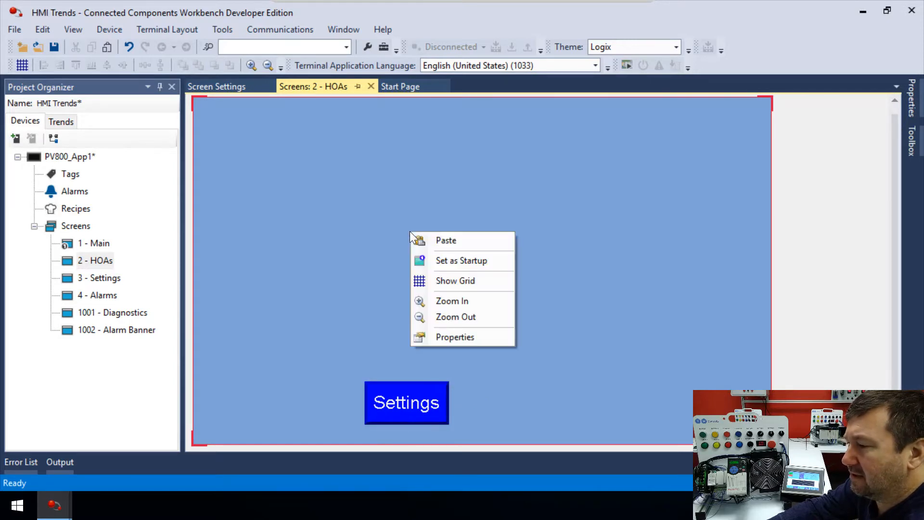
click(441, 278)
Resize the Settings button so its edges line up with the grid.
click(408, 414)
drag(364, 402, 352, 401)
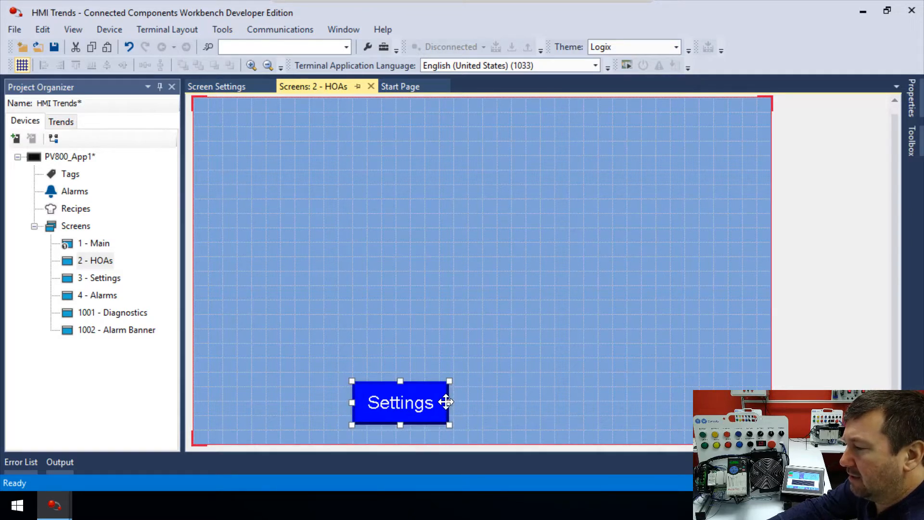
mouse_move(448, 402)
mouse_down()
mouse_move(425, 401)
mouse_move(440, 402)
mouse_up()
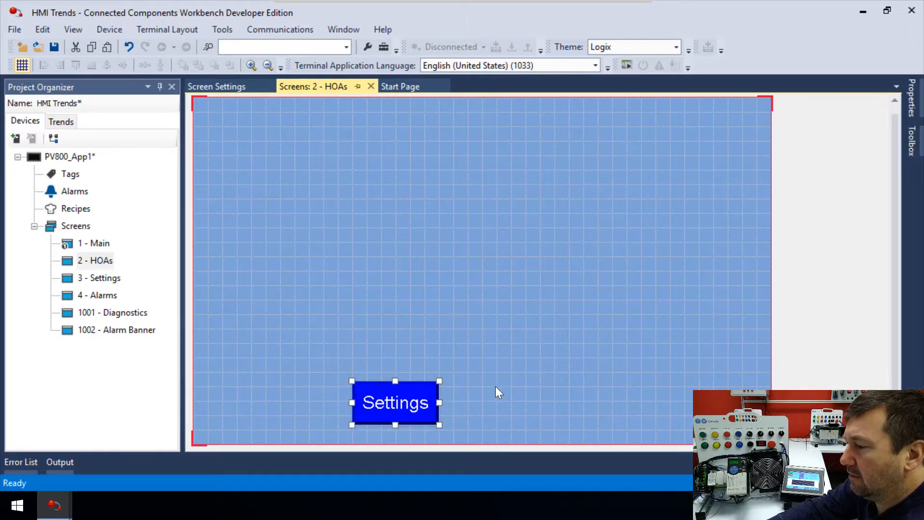
click(473, 311)
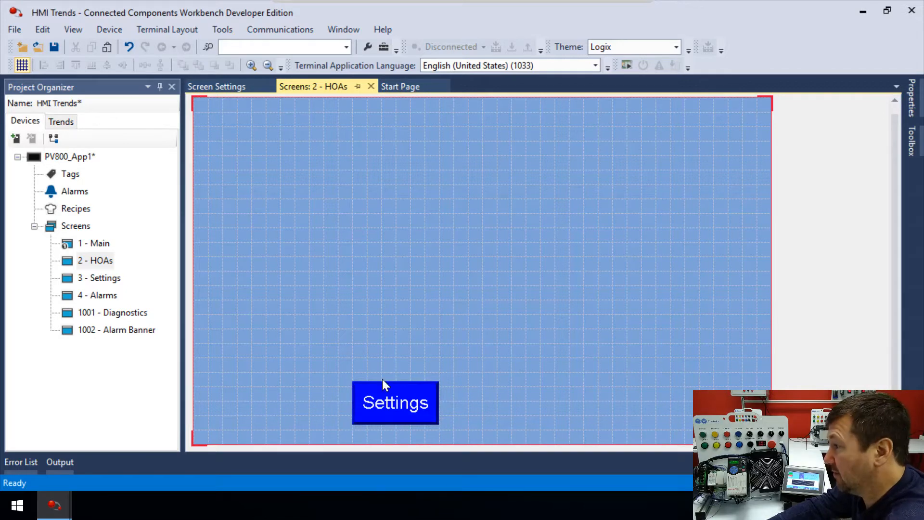
click(420, 404)
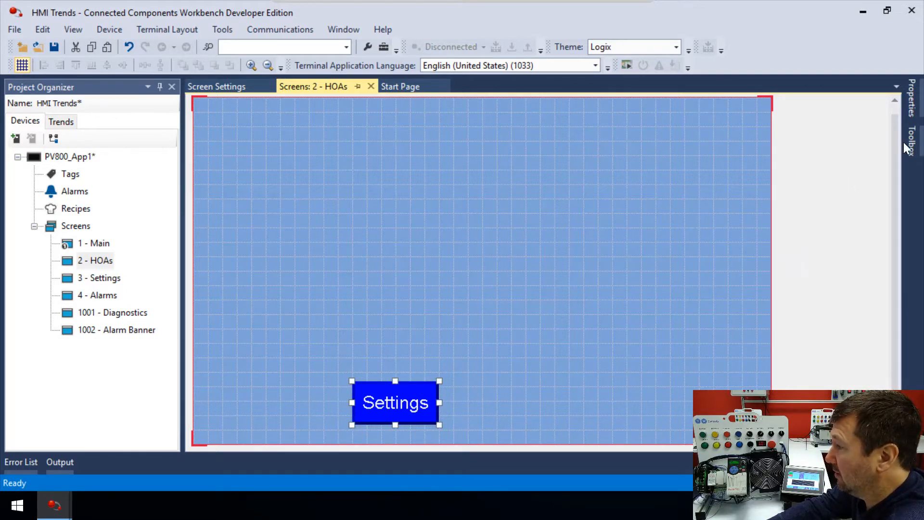
Set the Settings button's background color to the dark blue recent color and move the button to the bottom edge.
click(911, 96)
scroll(785, 308, up, 4)
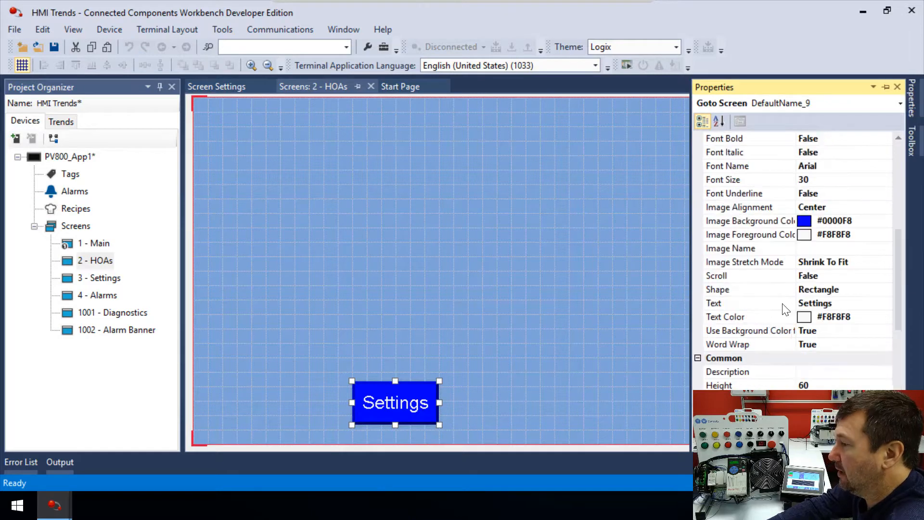
scroll(786, 308, up, 4)
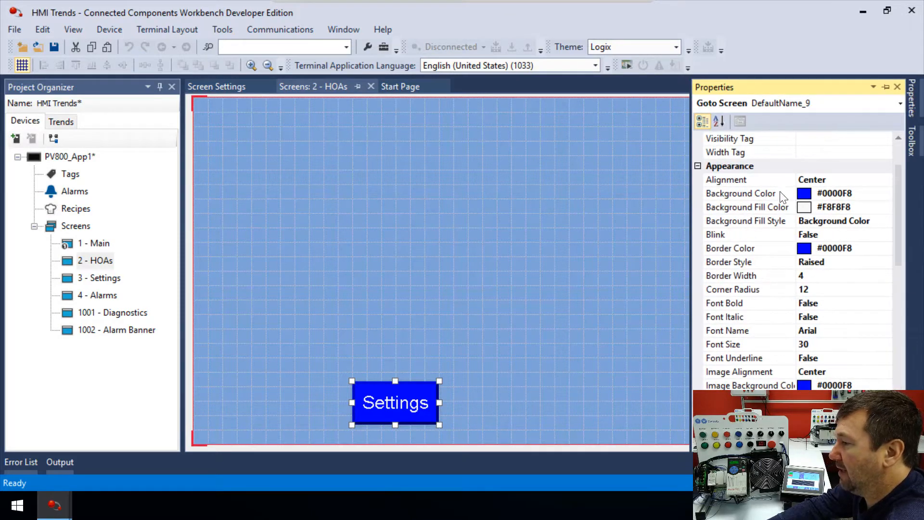
click(865, 194)
click(885, 195)
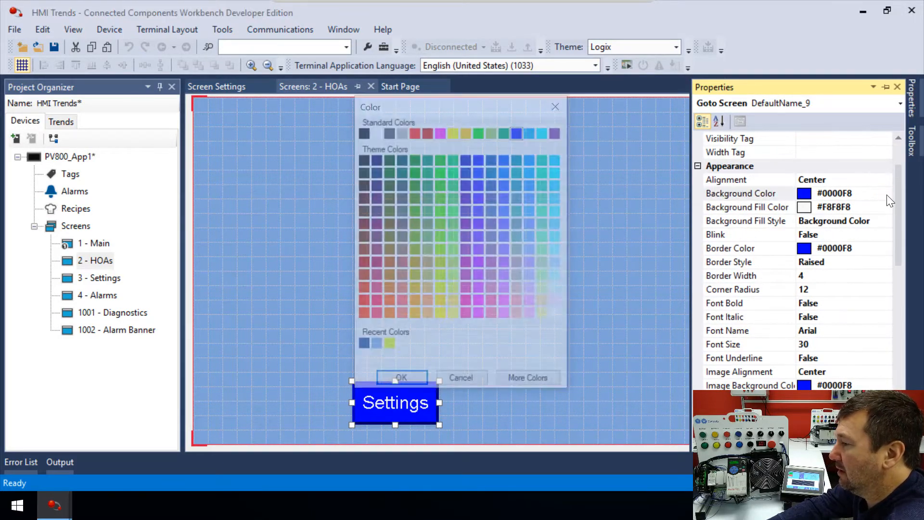
double_click(363, 347)
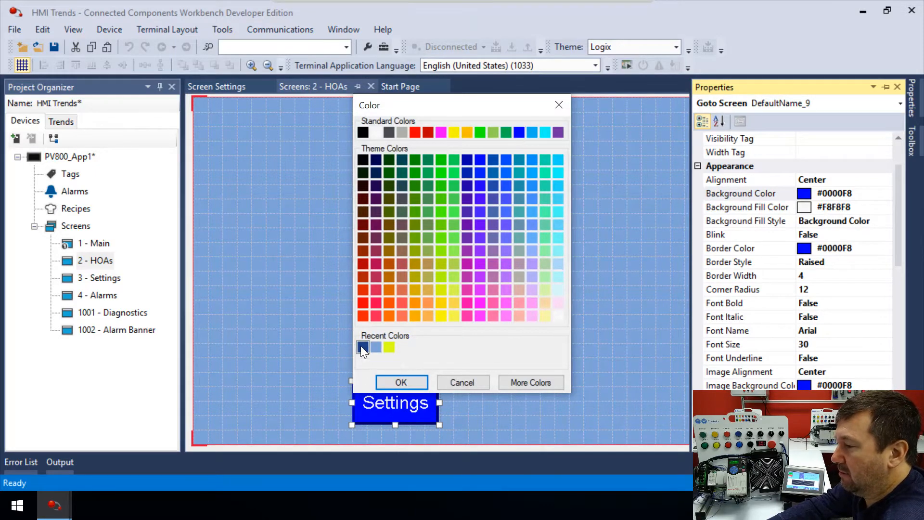
click(323, 348)
click(378, 397)
drag(378, 397, 400, 422)
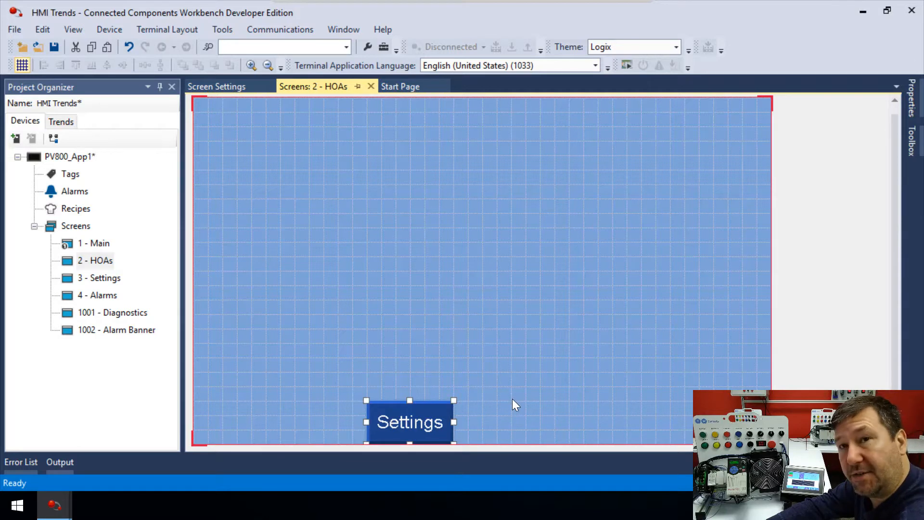
Copy the Settings button, paste three copies, and move one copy to the bottom right corner.
right_click(401, 433)
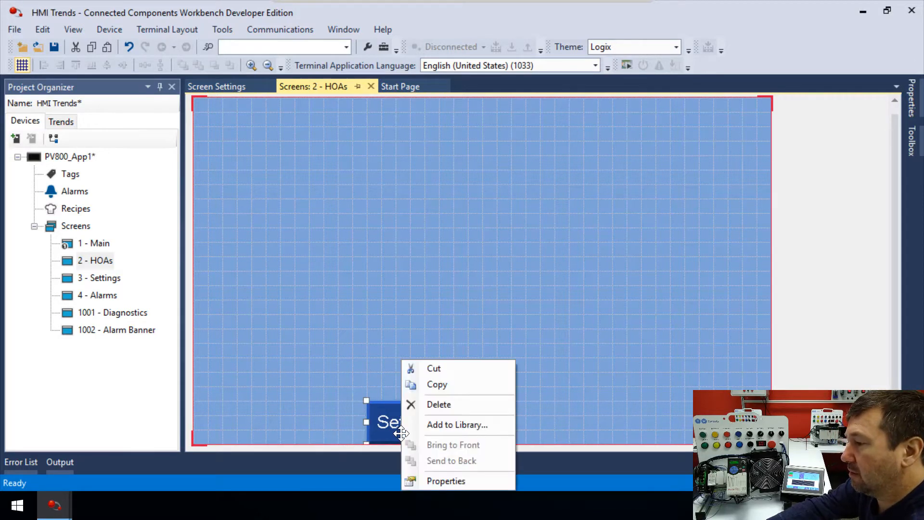
click(438, 385)
right_click(449, 312)
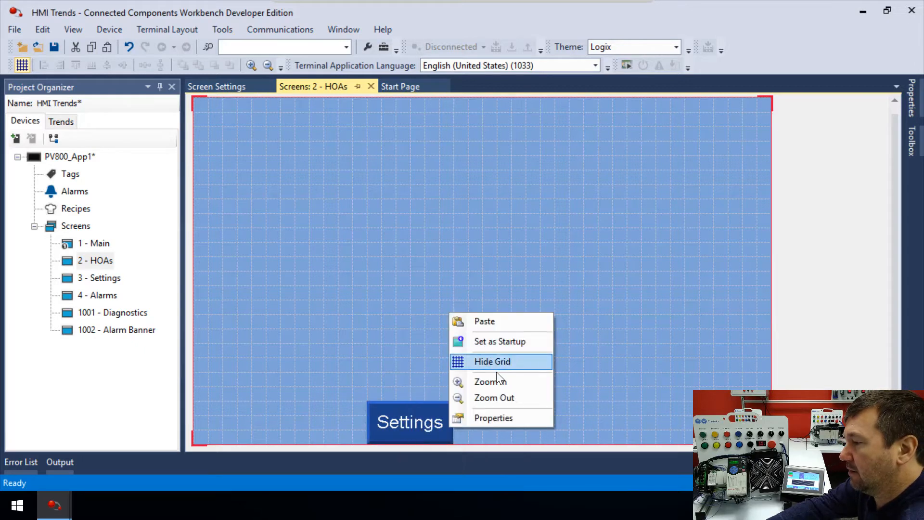
click(489, 320)
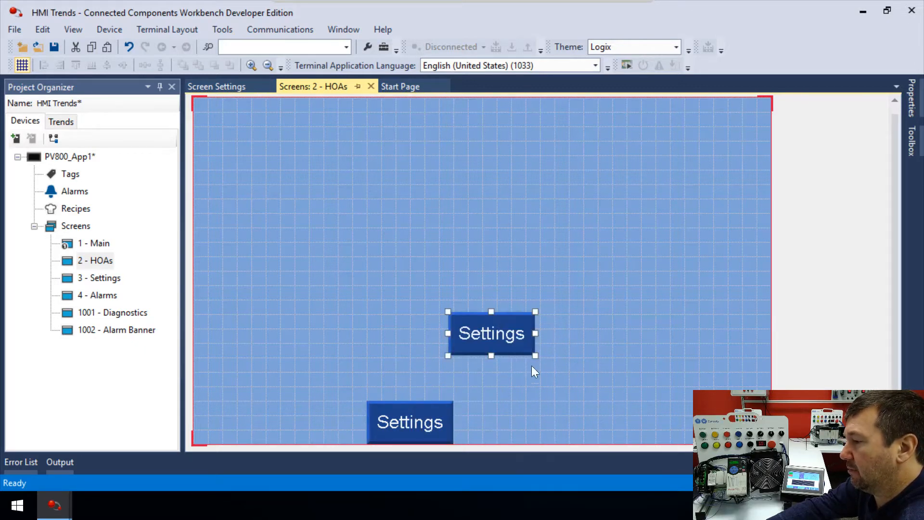
right_click(546, 376)
click(596, 385)
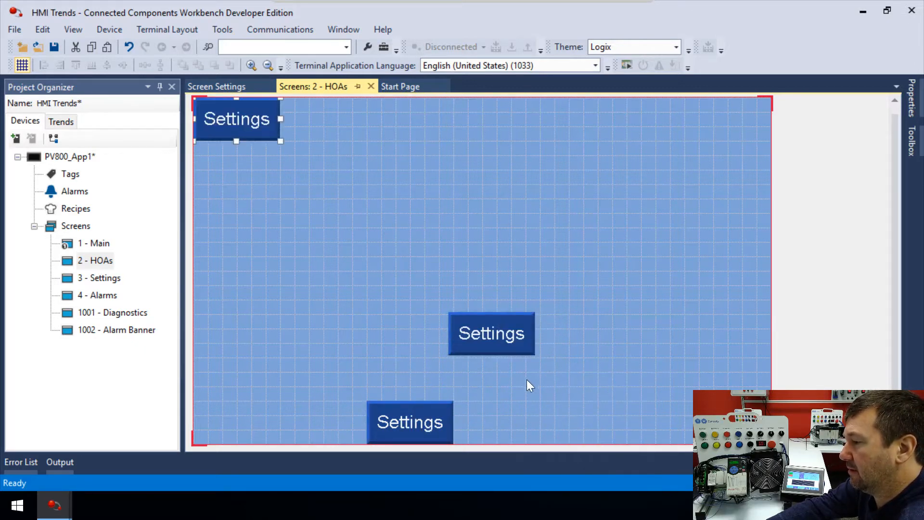
right_click(527, 377)
click(550, 382)
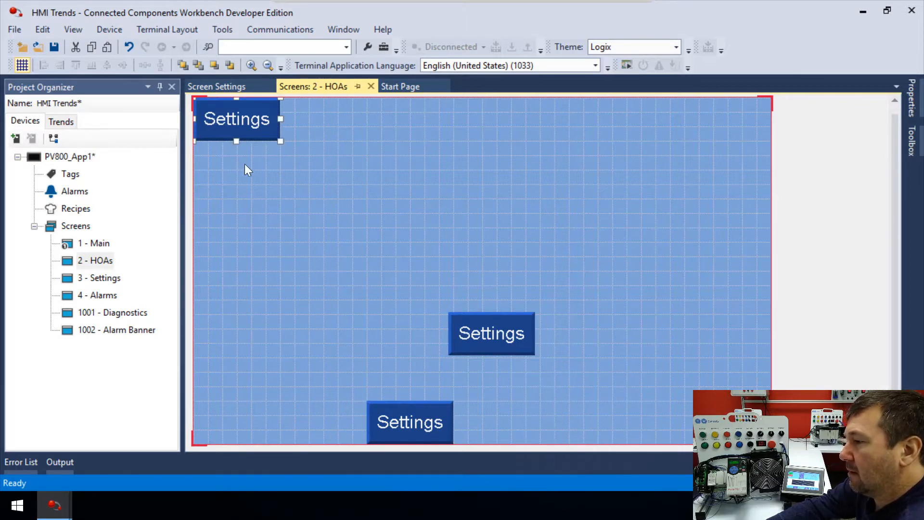
drag(235, 107, 765, 435)
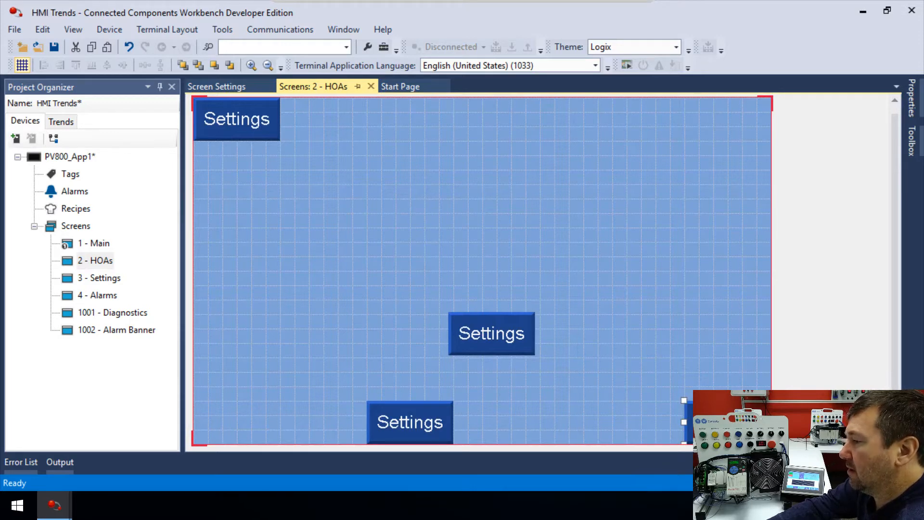
Change the bottom right button's text to Alarms.
double_click(727, 421)
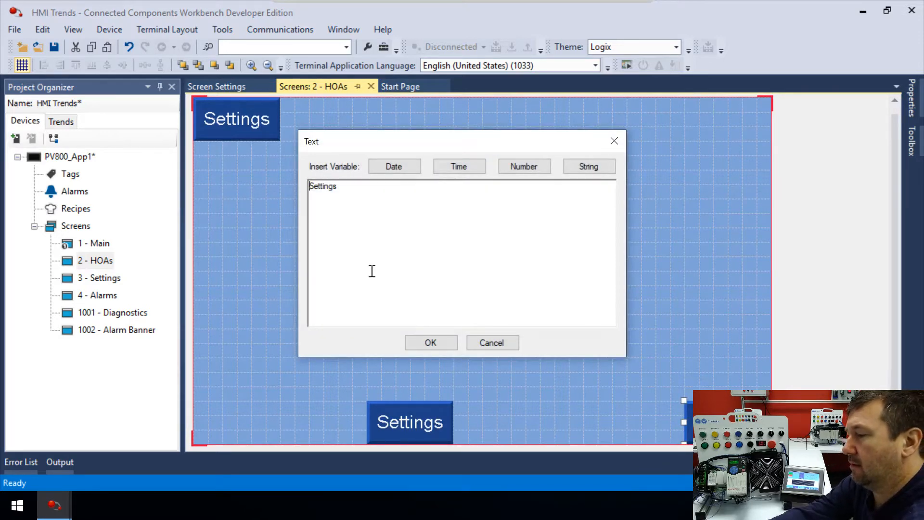
key(ctrl+a)
text(Alarms)
key(Return)
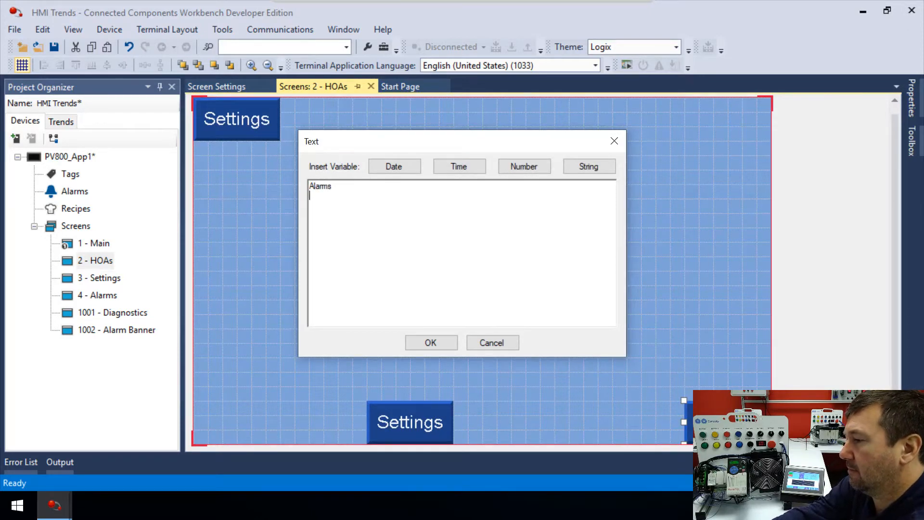
click(431, 342)
Line up two Settings buttons beside the Alarms button along the bottom and relabel the left one HOAs.
drag(480, 342, 634, 432)
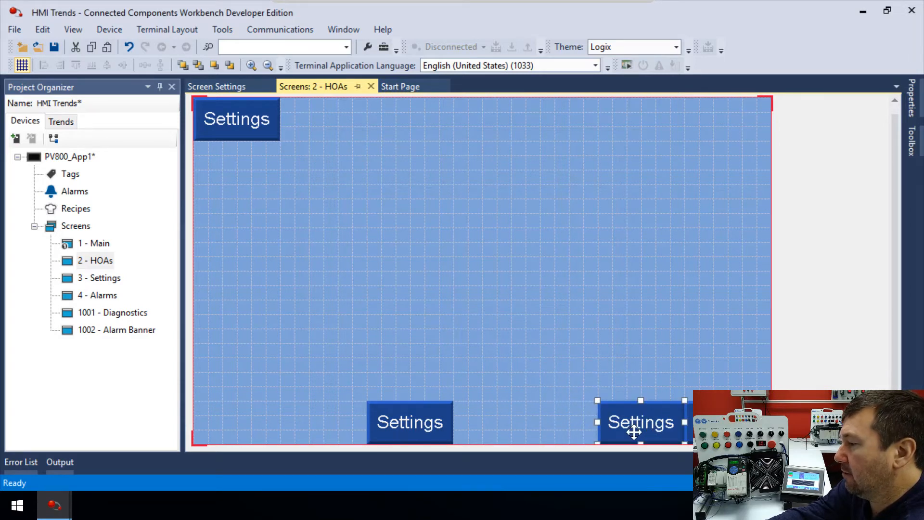
drag(406, 418, 563, 430)
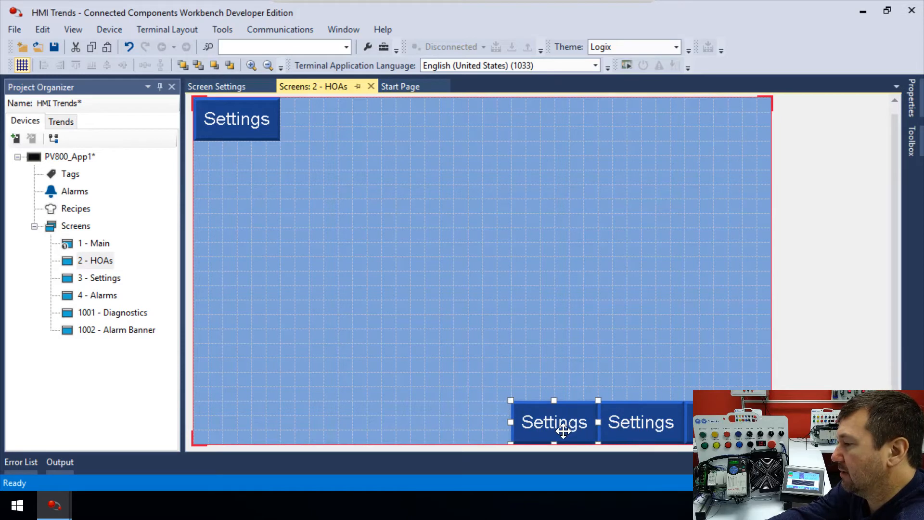
double_click(563, 430)
double_click(315, 182)
text(HOAs)
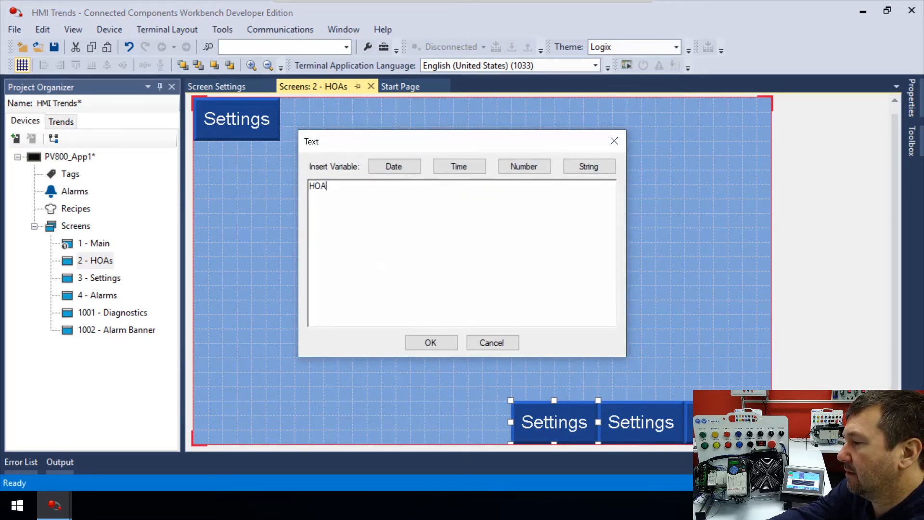
click(439, 342)
Move the top-left Settings button to the start of the bottom row and relabel it Main.
drag(243, 130, 470, 447)
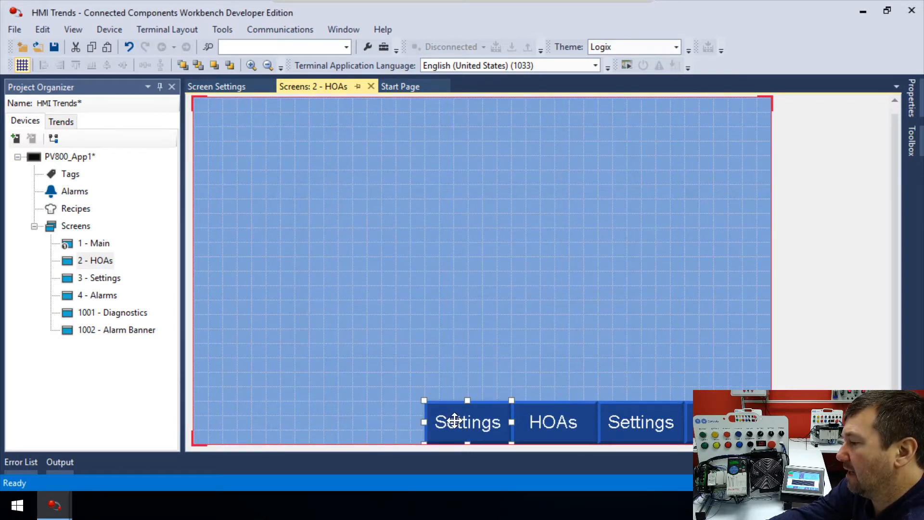
double_click(454, 422)
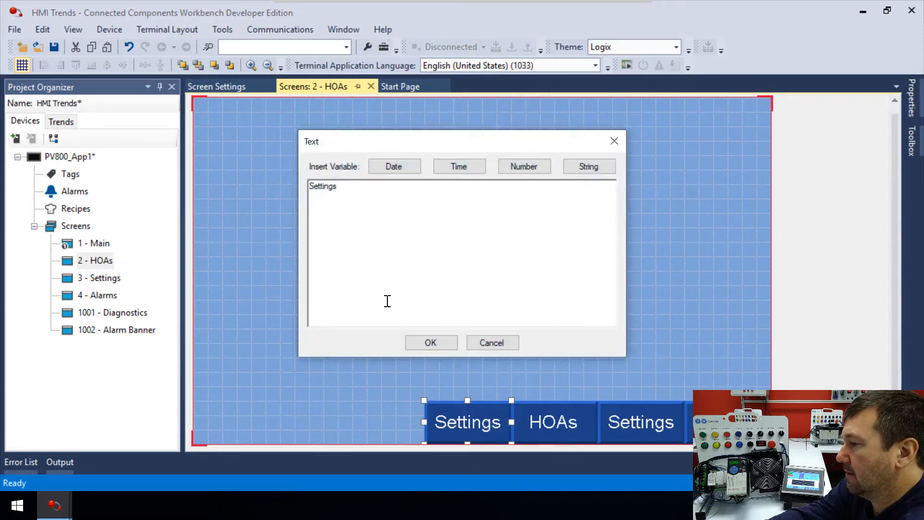
double_click(324, 183)
text(Main)
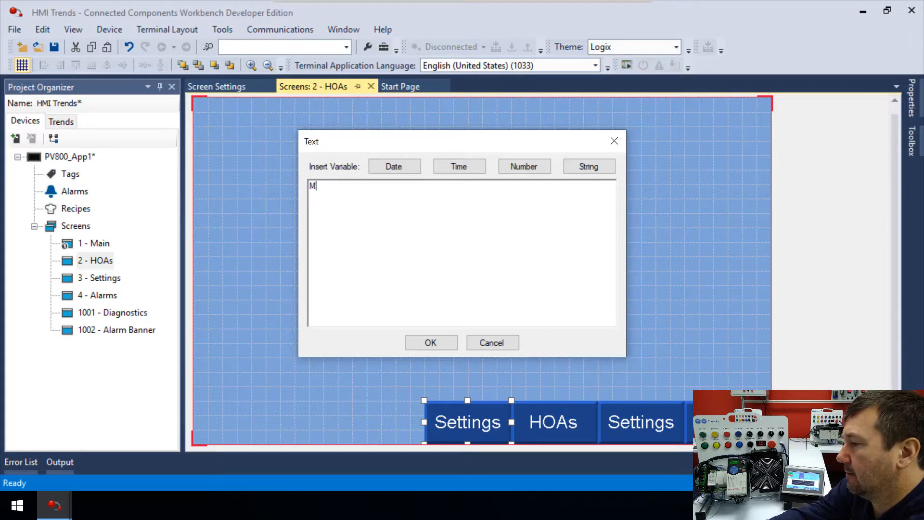
click(426, 343)
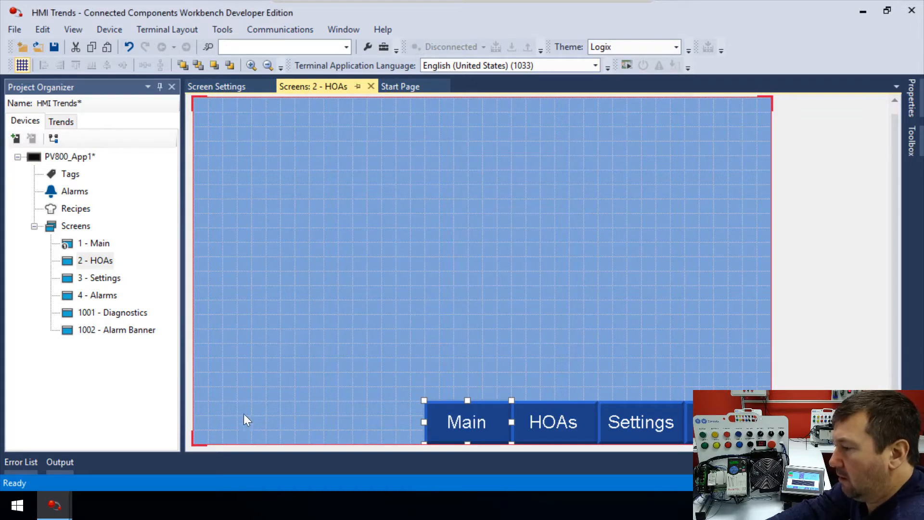
click(246, 355)
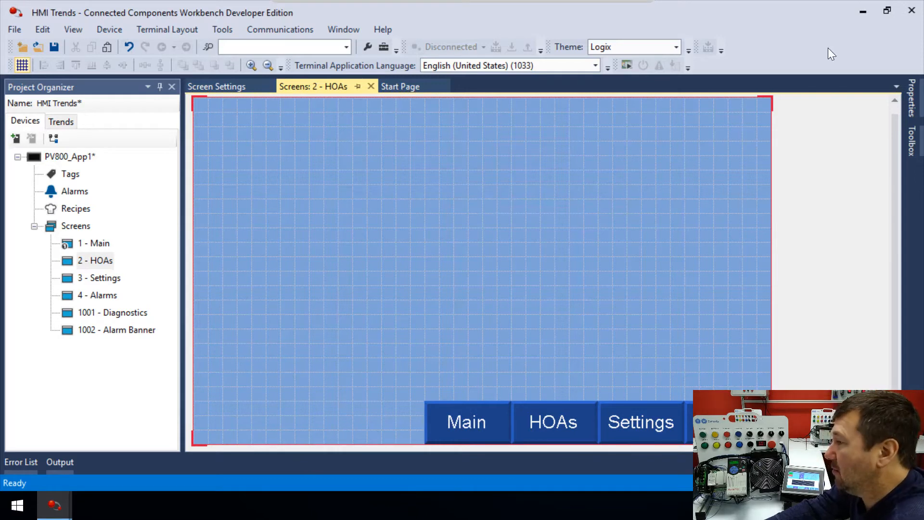
Place an Image object on the lower left of the HOAs screen.
click(911, 144)
scroll(782, 199, up, 1)
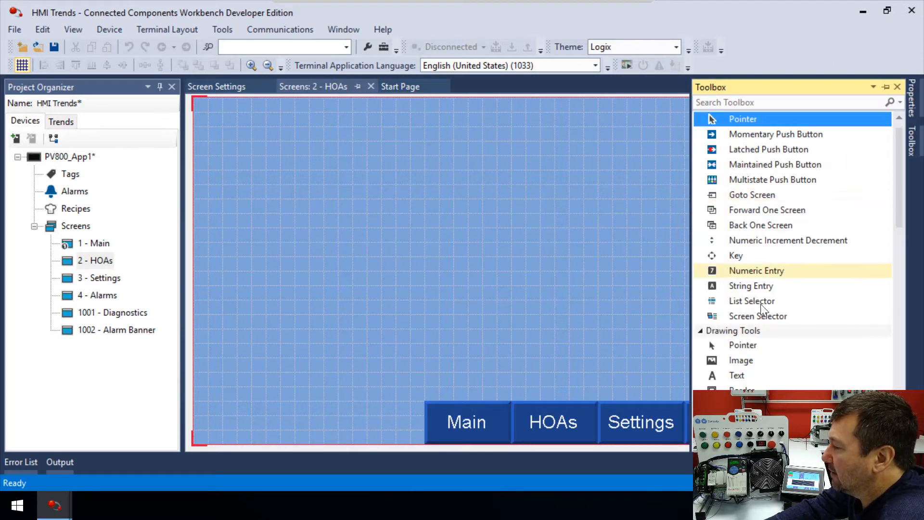
drag(729, 361, 681, 351)
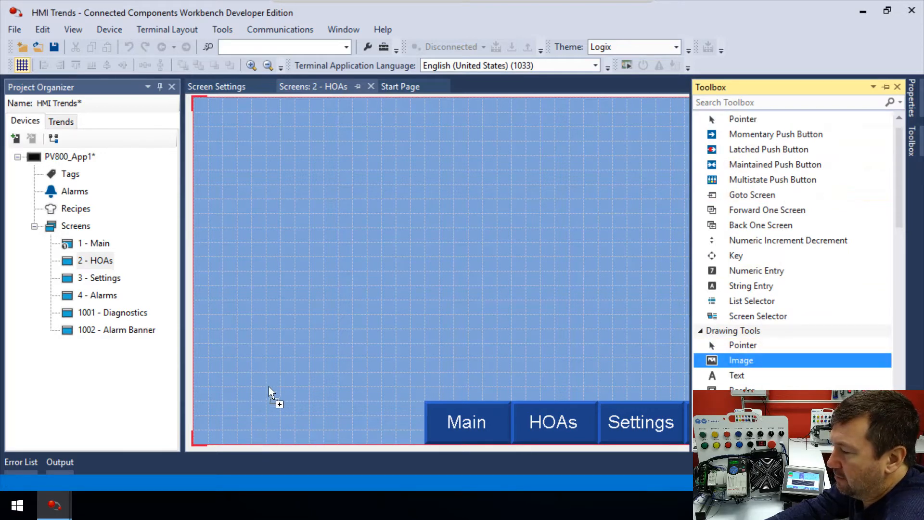
drag(268, 383, 268, 401)
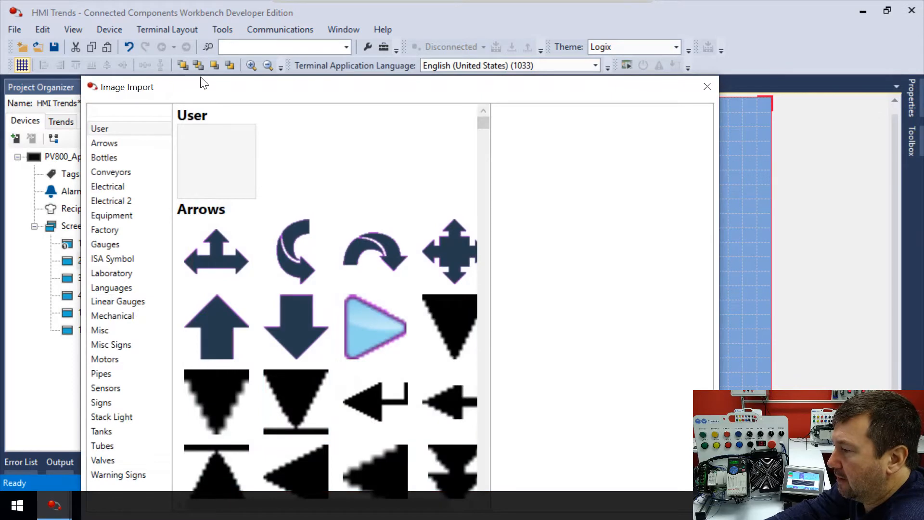
drag(203, 84, 225, 18)
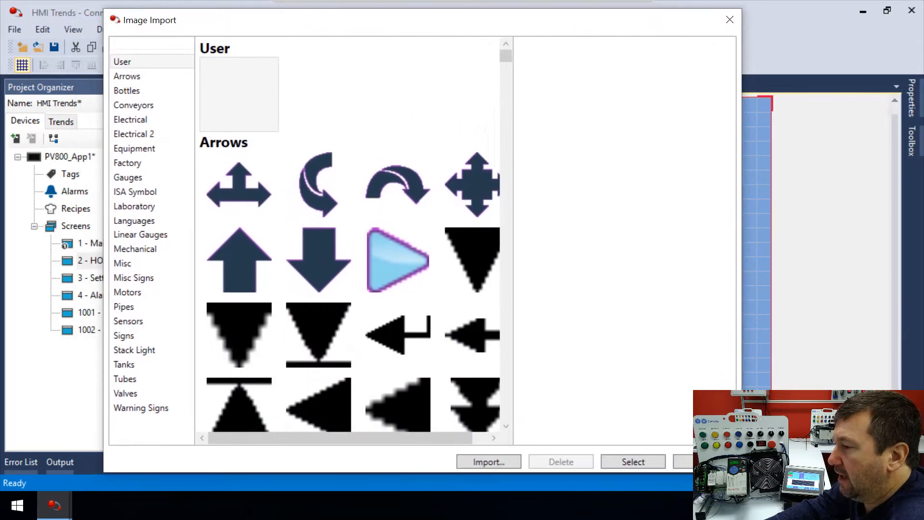
Import TW-Controls-2Color-Logo.png into the image library and select it for the image object.
click(135, 205)
click(129, 278)
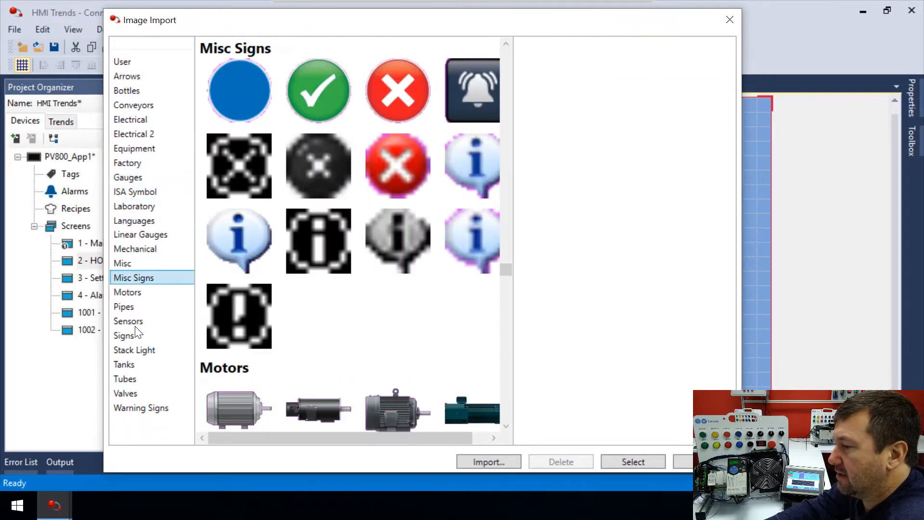
click(131, 337)
click(137, 378)
click(138, 392)
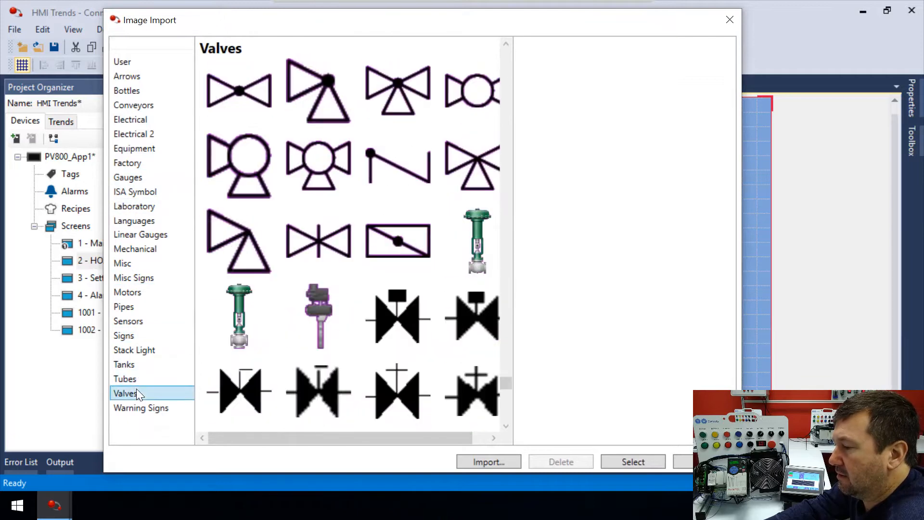
click(485, 462)
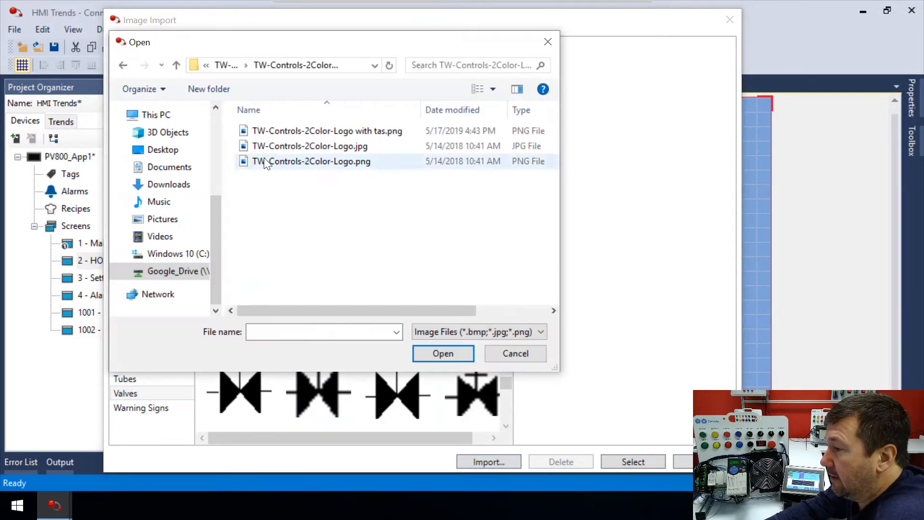
double_click(264, 160)
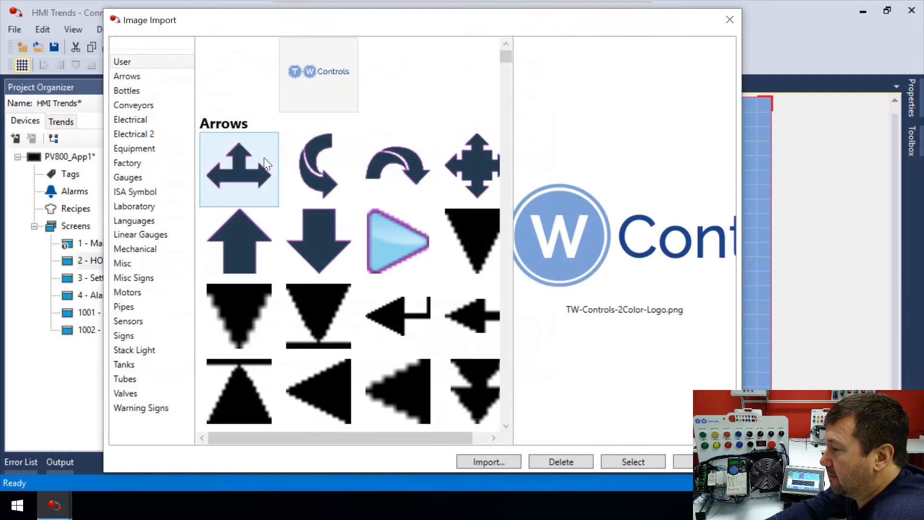
click(637, 460)
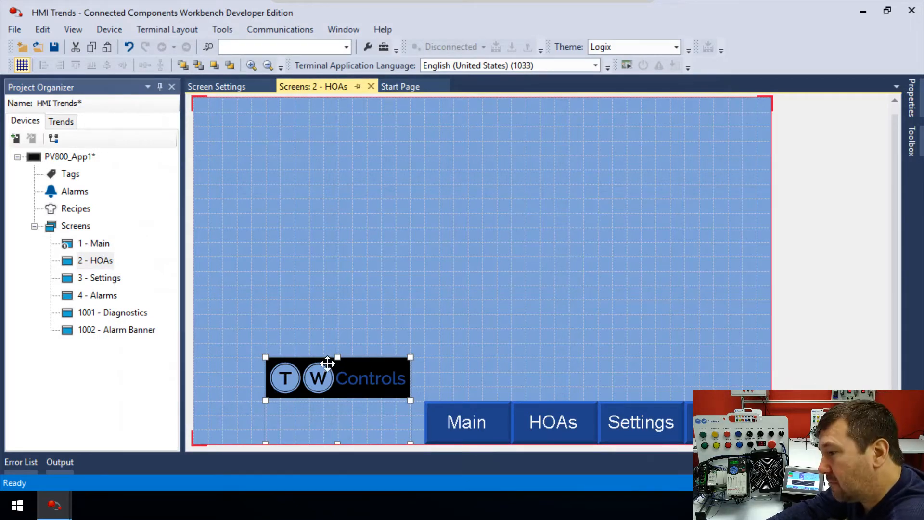
Move the logo up slightly and set its image foreground color to the light blue recent color.
drag(330, 377, 330, 347)
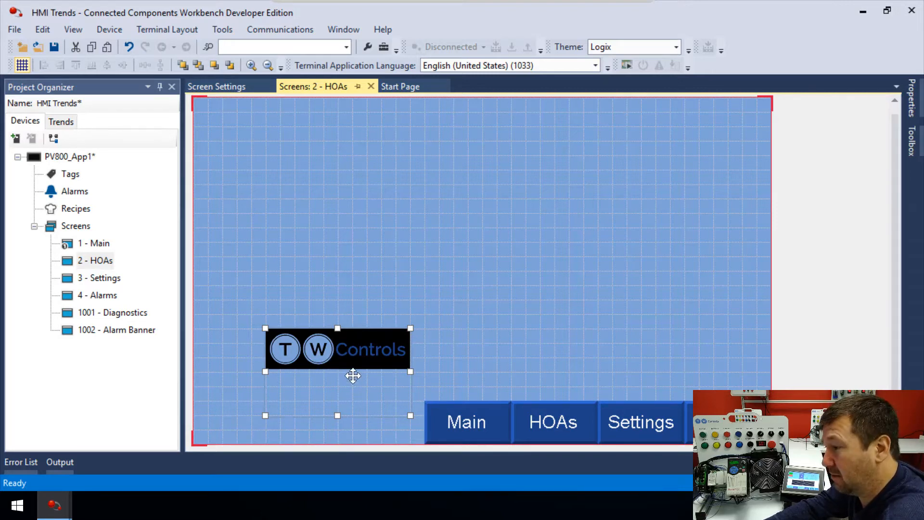
click(912, 103)
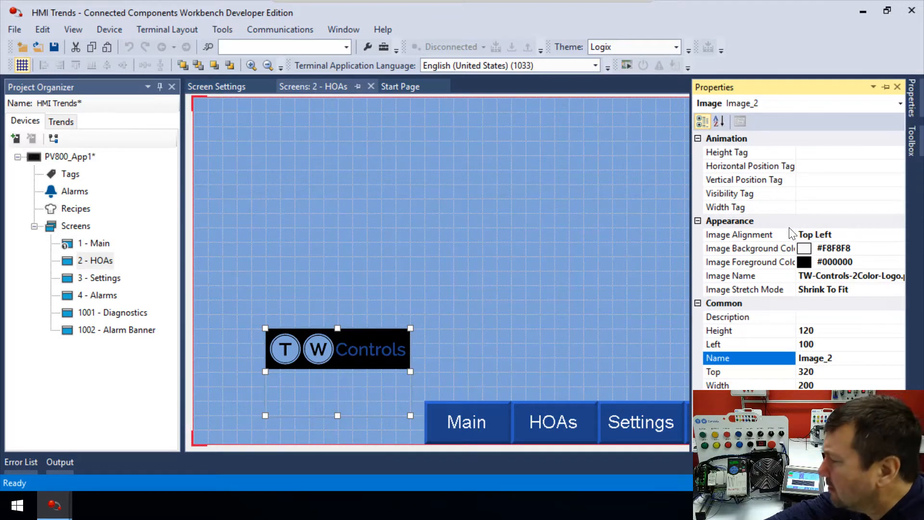
click(821, 263)
click(904, 263)
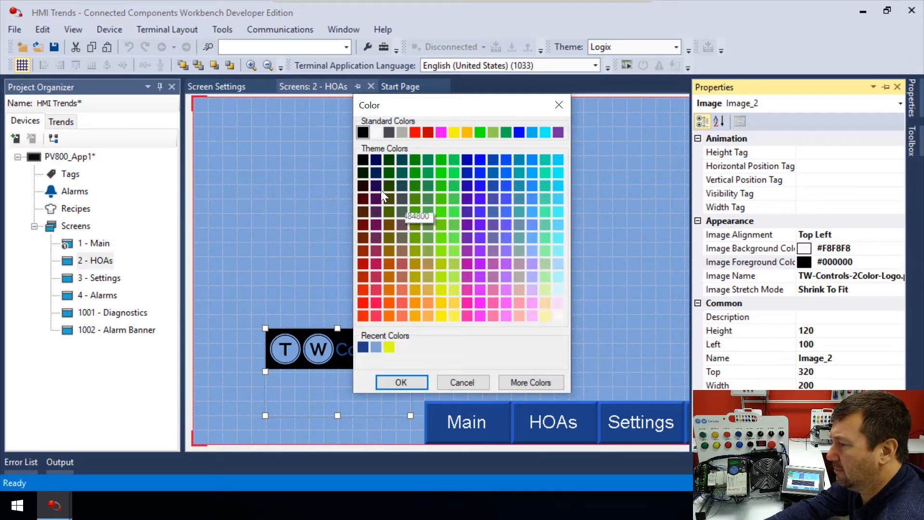
double_click(376, 347)
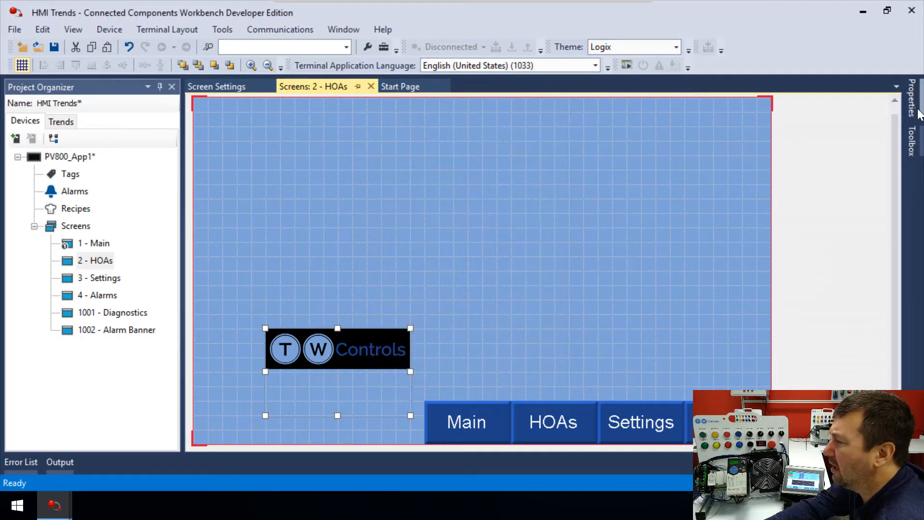
mouse_move(911, 98)
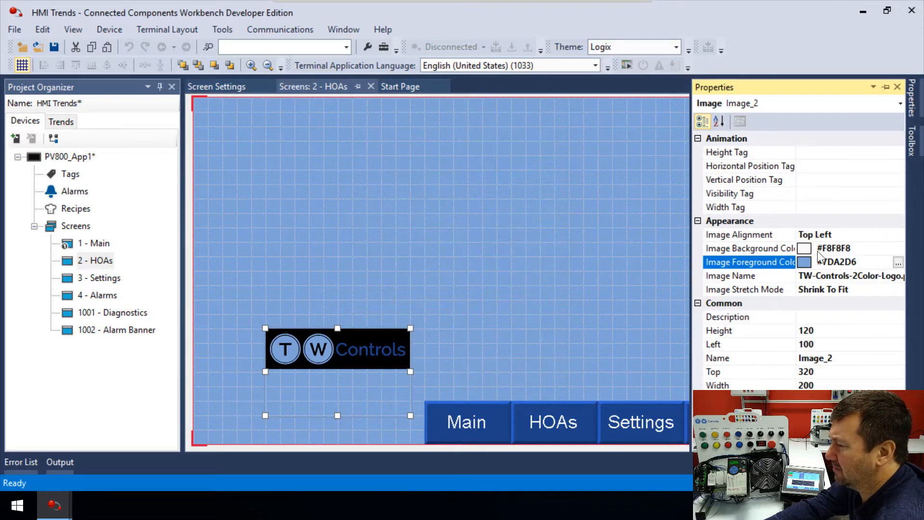
Delete the existing logo image and place a new Image object on the lower left of the HOAs screen.
click(301, 373)
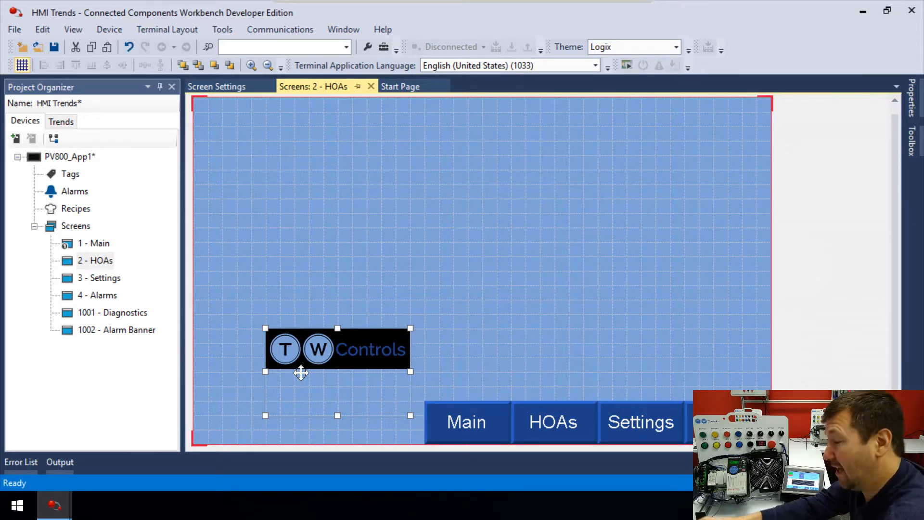
key(Delete)
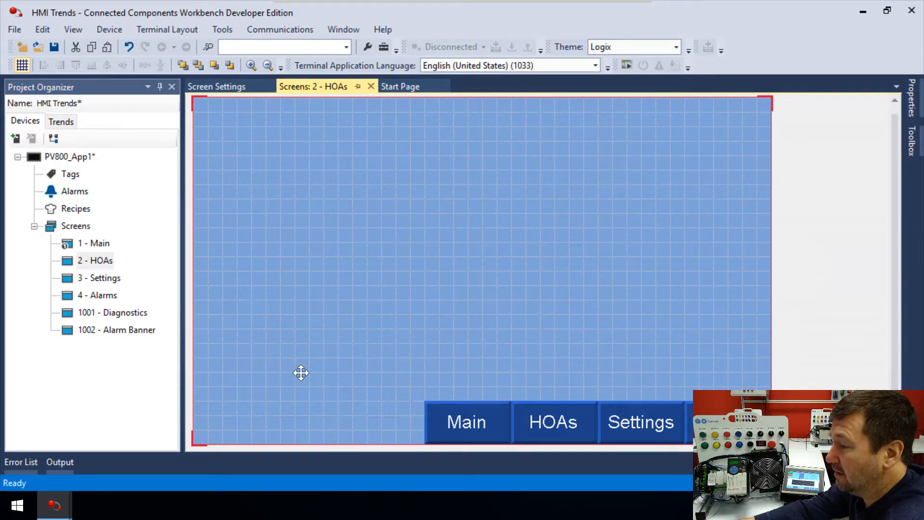
click(914, 101)
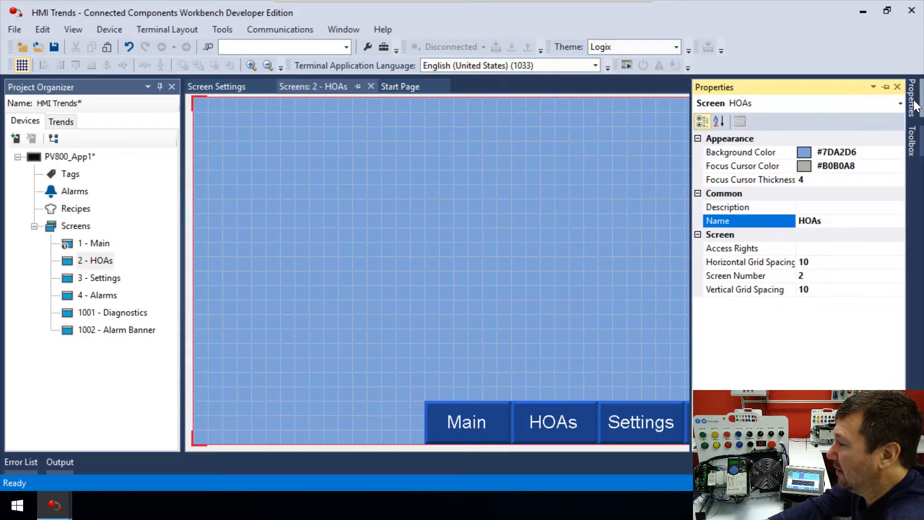
click(915, 135)
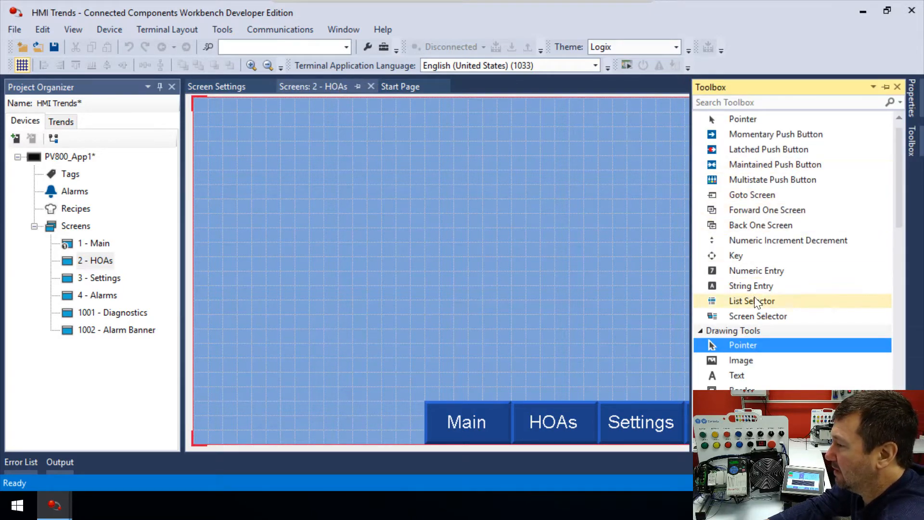
scroll(759, 303, up, 1)
click(734, 374)
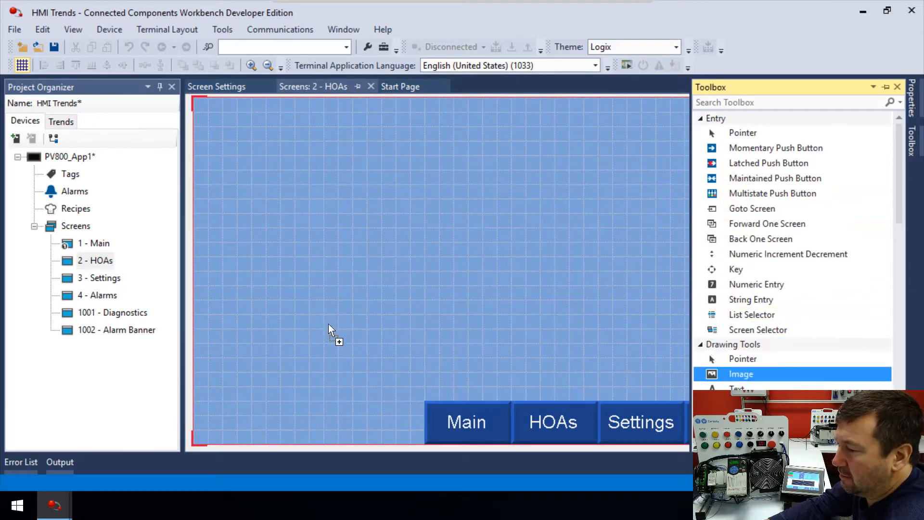
click(288, 366)
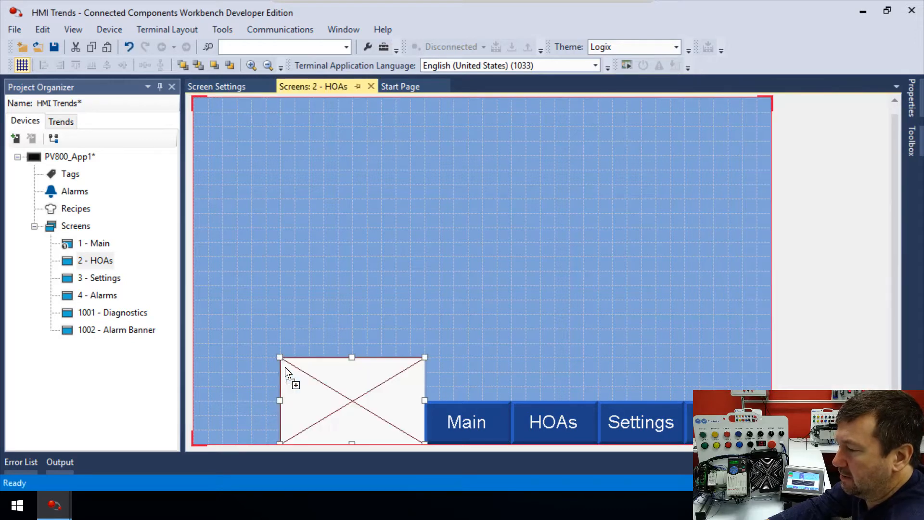
Import TW-Controls-2Color-Logo.jpg into the image library and select it for the new image object.
double_click(337, 400)
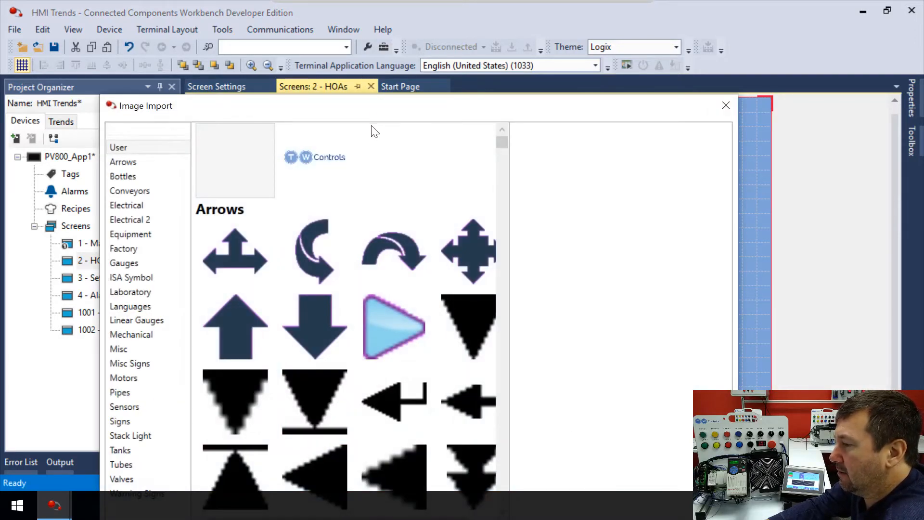
drag(367, 105, 368, 13)
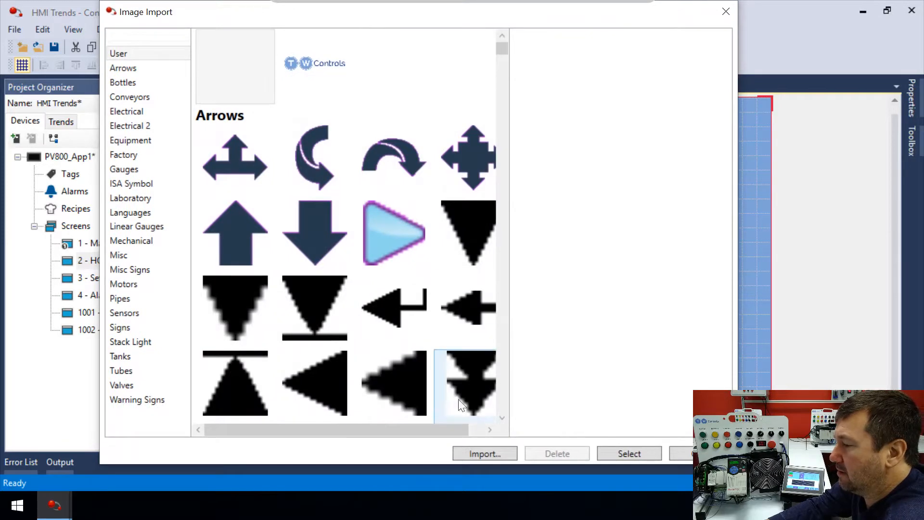
click(479, 452)
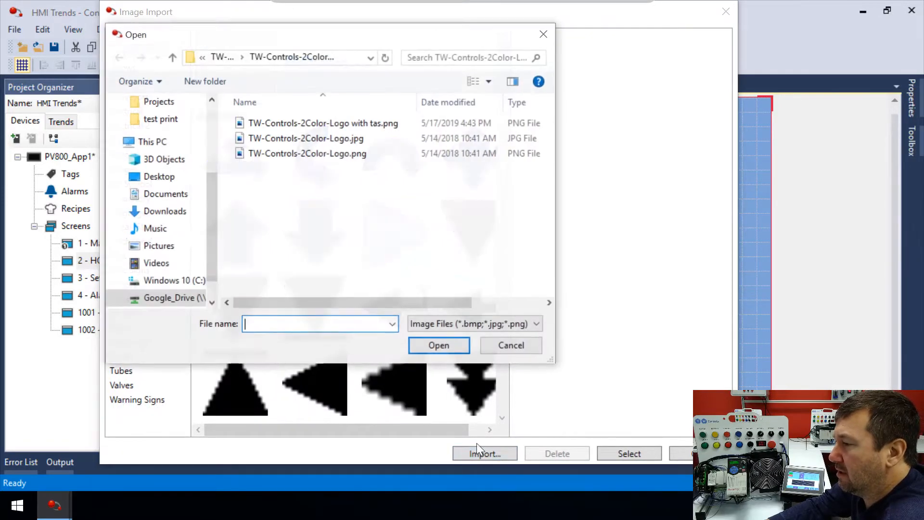
double_click(294, 141)
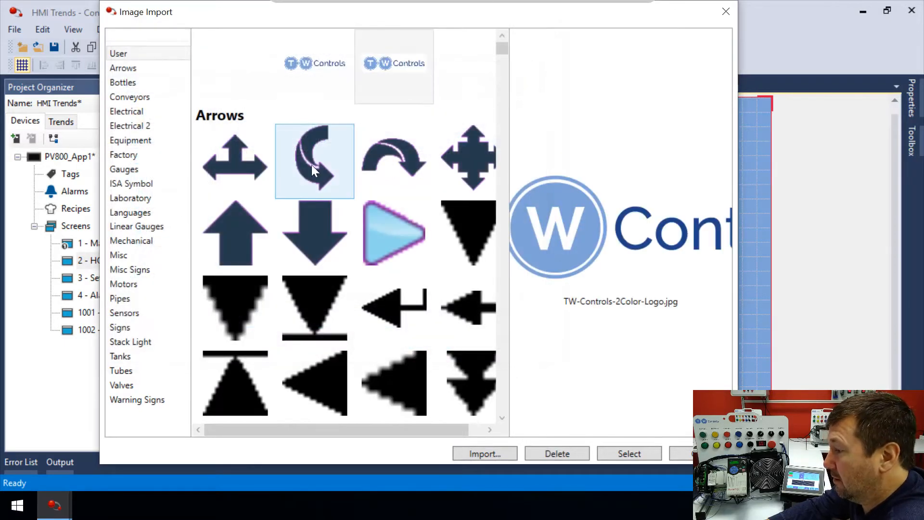
click(628, 453)
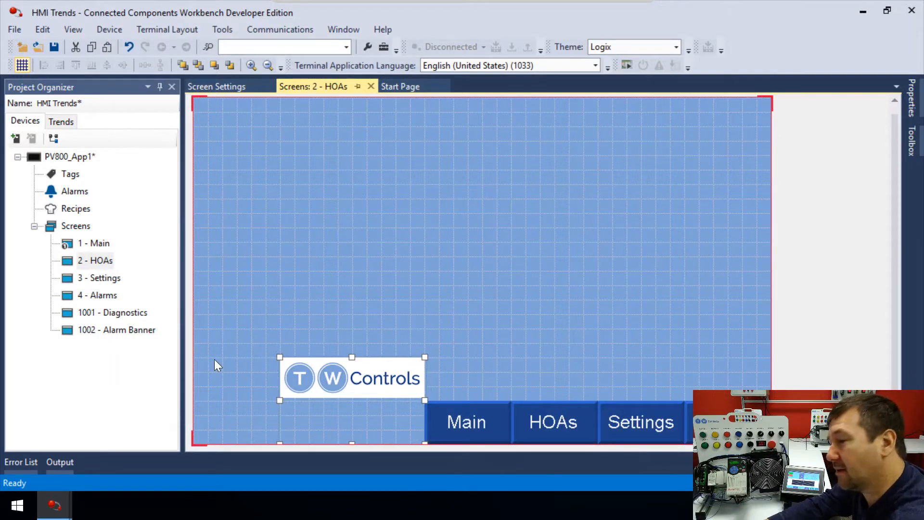
Resize the logo image to span from the screen's left edge to the Main button along the bottom.
drag(279, 399, 192, 394)
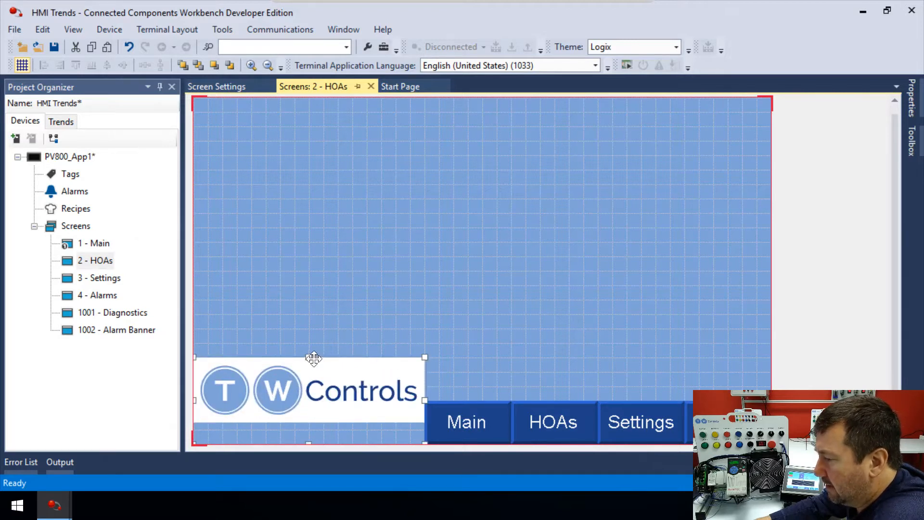
drag(307, 355, 306, 376)
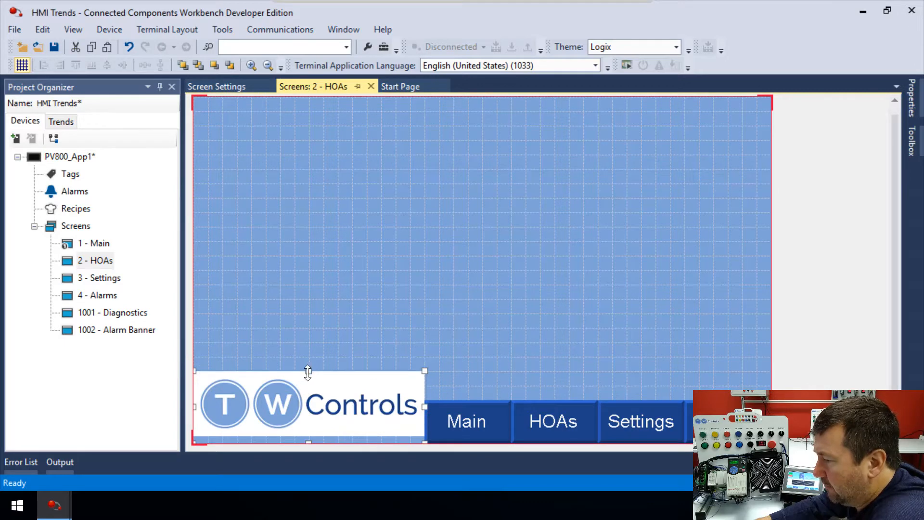
click(308, 368)
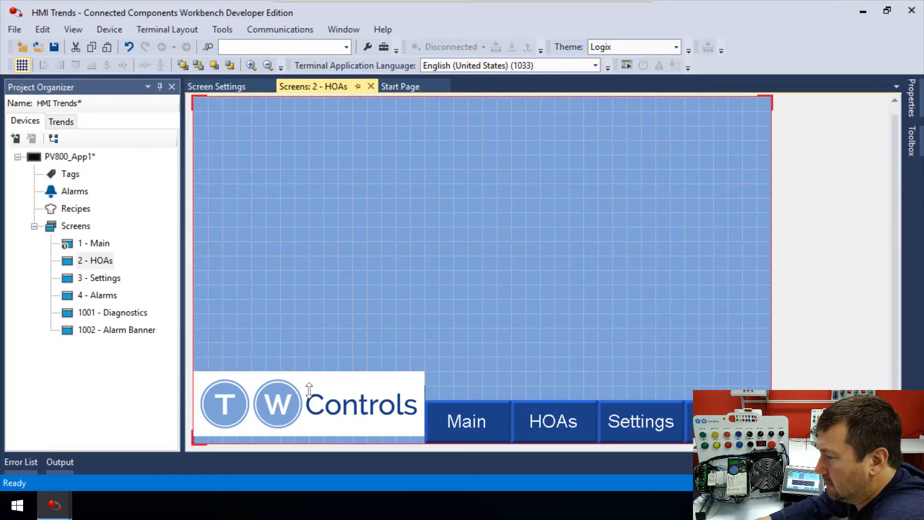
drag(308, 391, 309, 388)
click(423, 400)
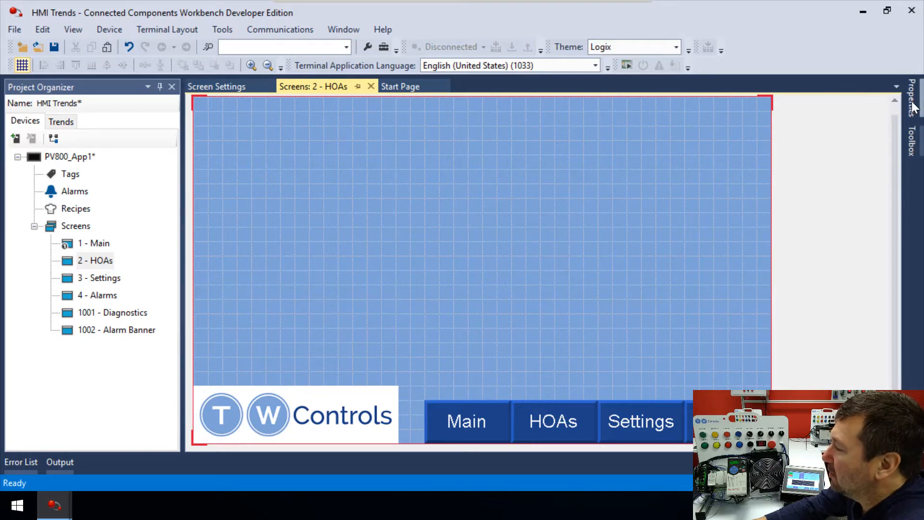
Add a Rectangle object to the middle of the HOAs screen.
click(913, 137)
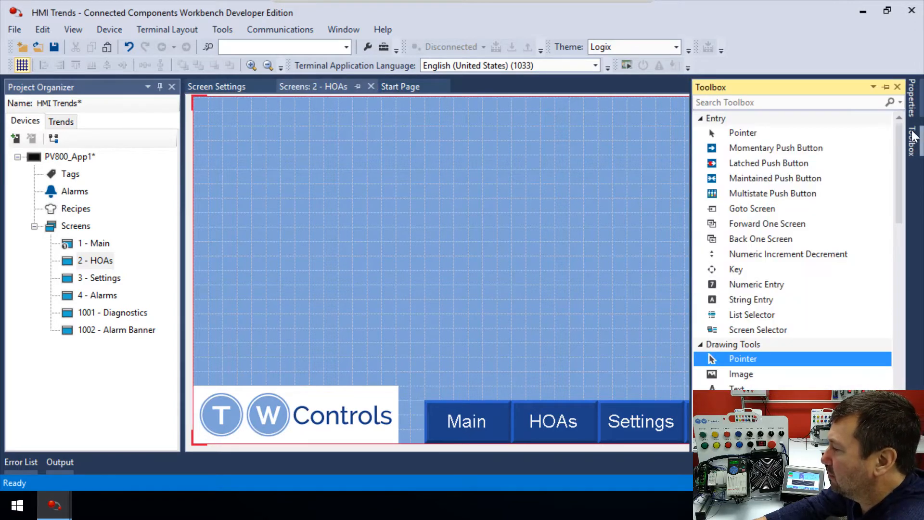
scroll(744, 337, down, 3)
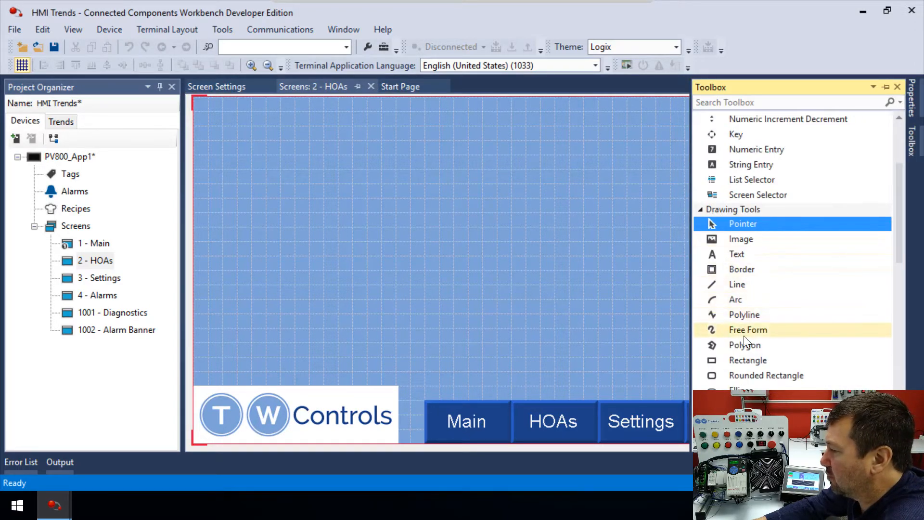
click(758, 364)
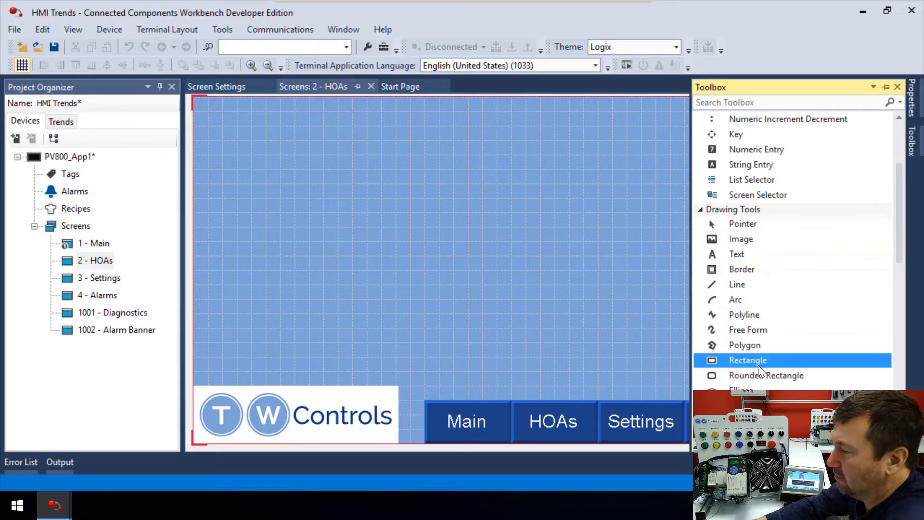
click(438, 286)
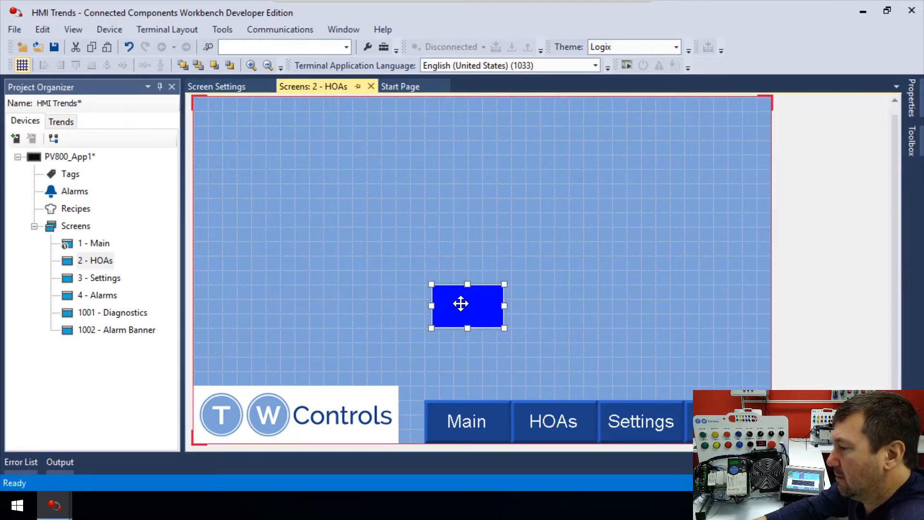
Set the rectangle's background color to #FFFFFF.
click(913, 101)
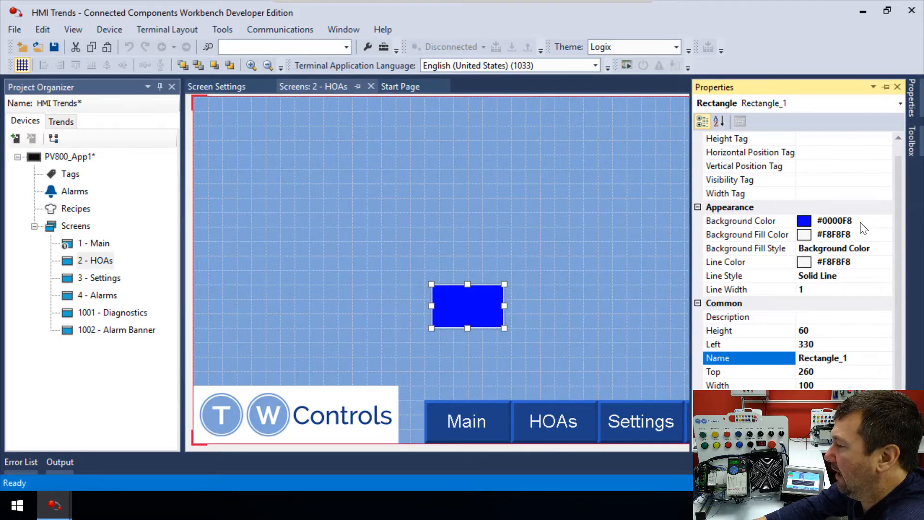
click(874, 221)
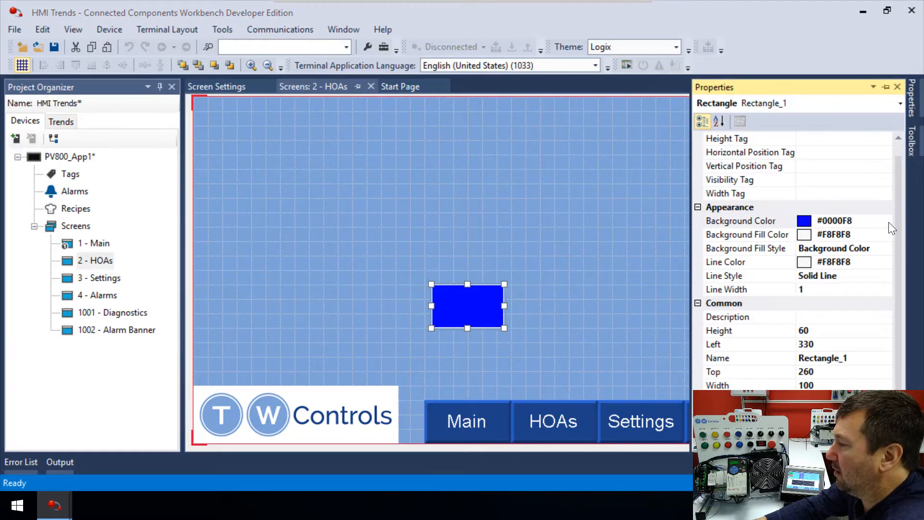
click(886, 222)
click(376, 131)
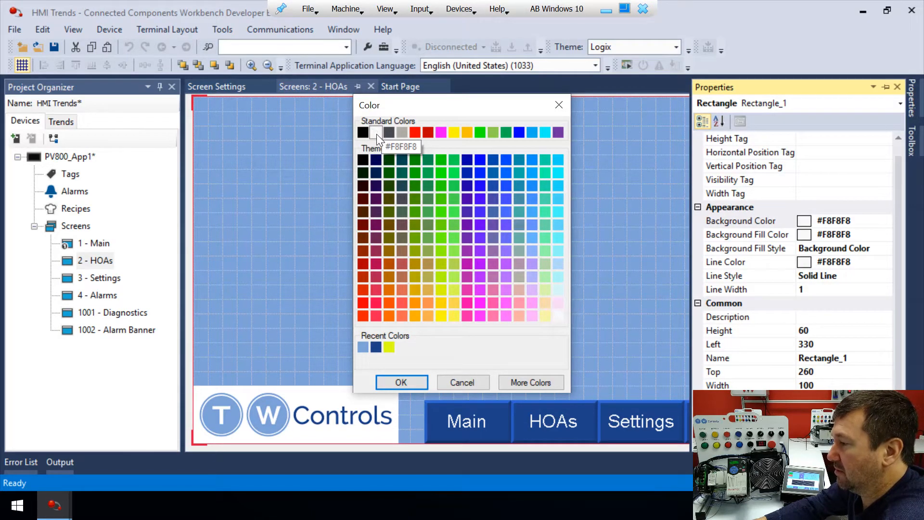
click(462, 382)
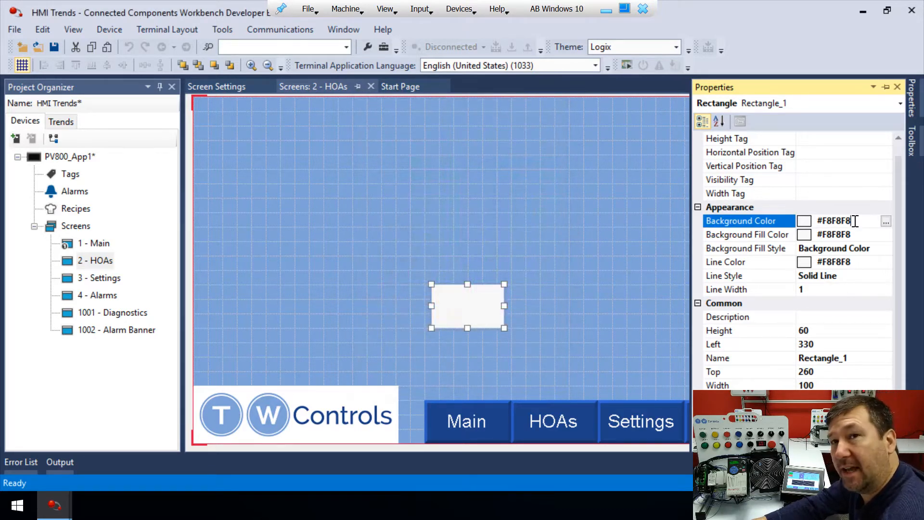
key(BackSpace)
key(BackSpace)
key(BackSpace)
key(BackSpace)
key(BackSpace)
key(BackSpace)
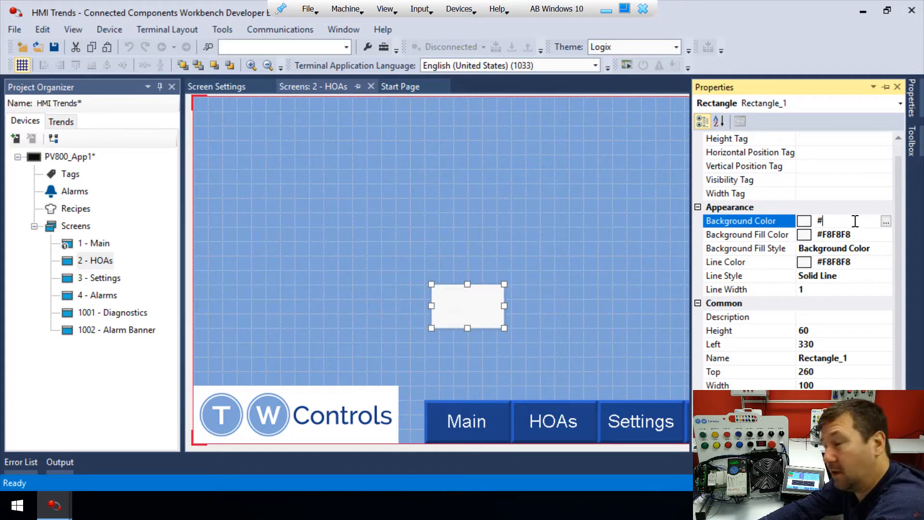
text(ff)
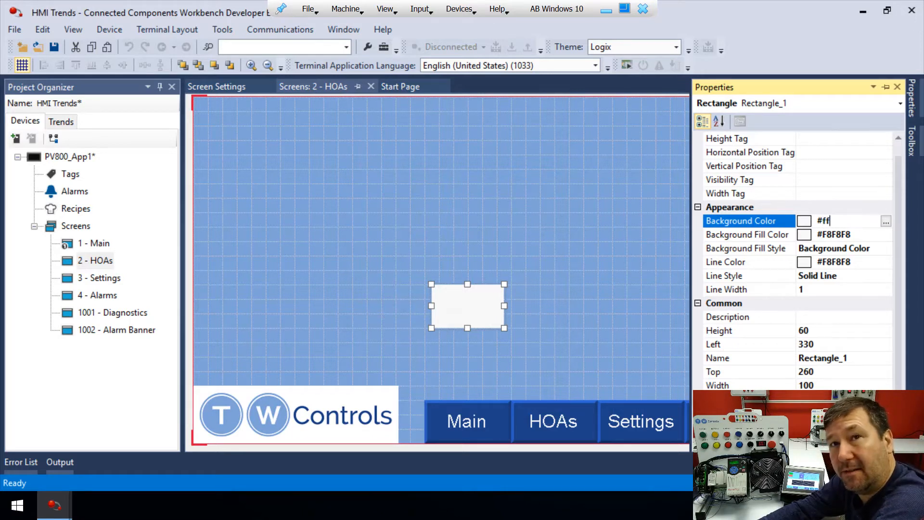
text(ffff)
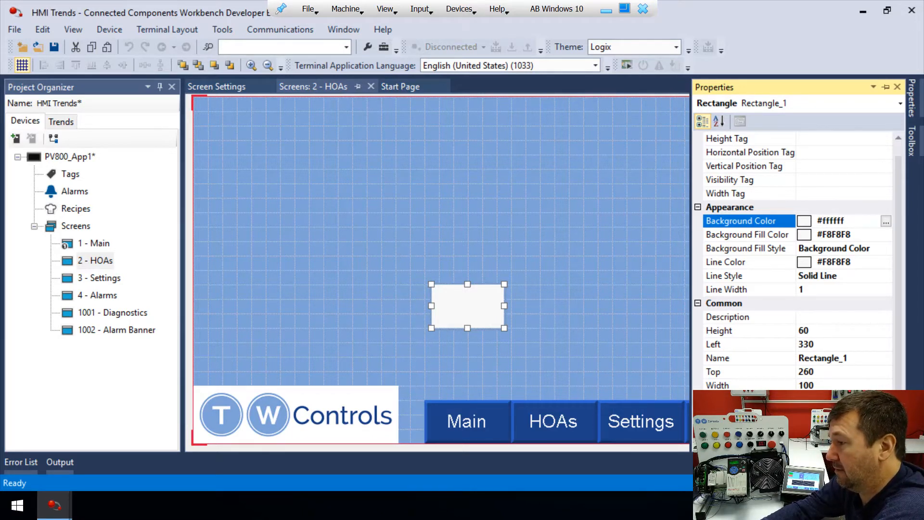
key(Return)
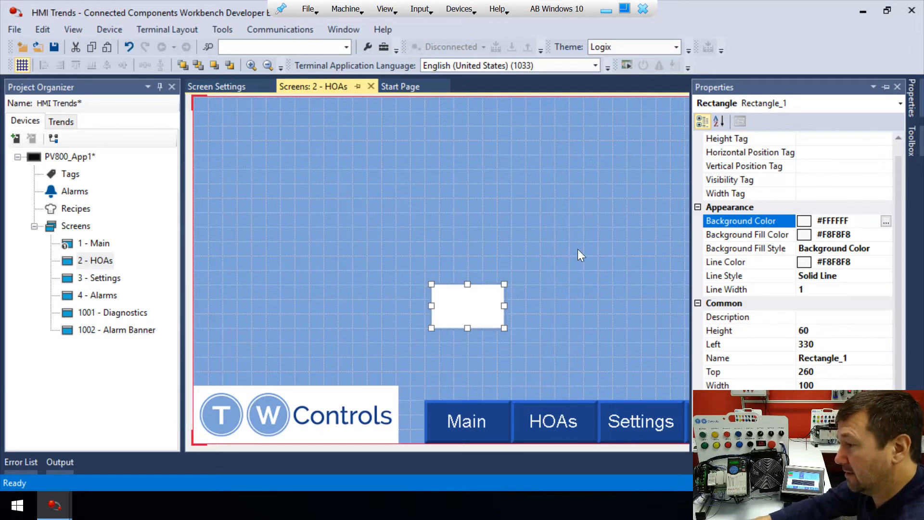
Move the white rectangle to the bottom and stretch it across the bottom strip to the screen's right edge.
drag(458, 291, 419, 400)
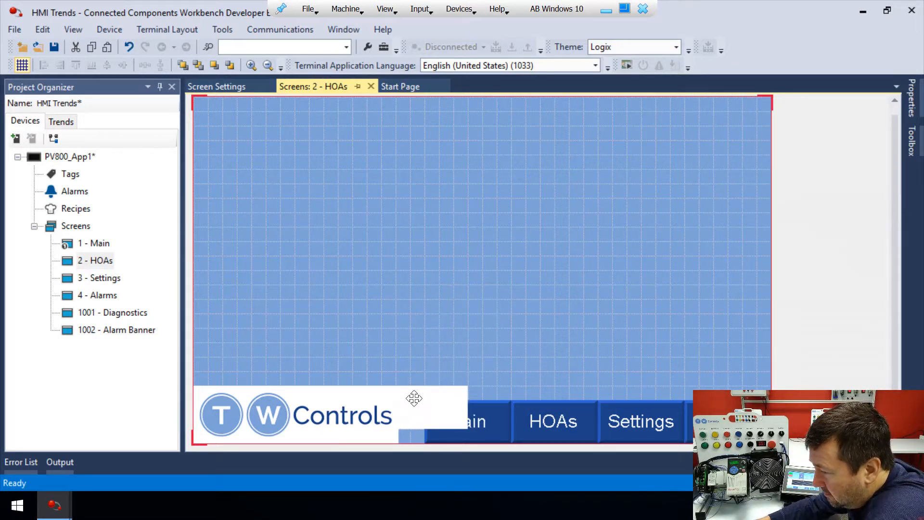
click(451, 417)
drag(468, 429, 771, 442)
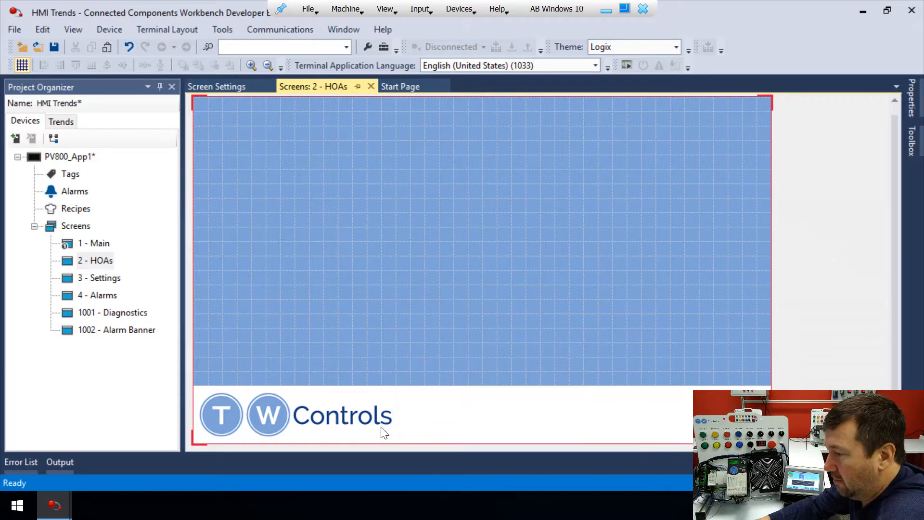
Send the white rectangle to the back behind the logo and buttons.
click(407, 406)
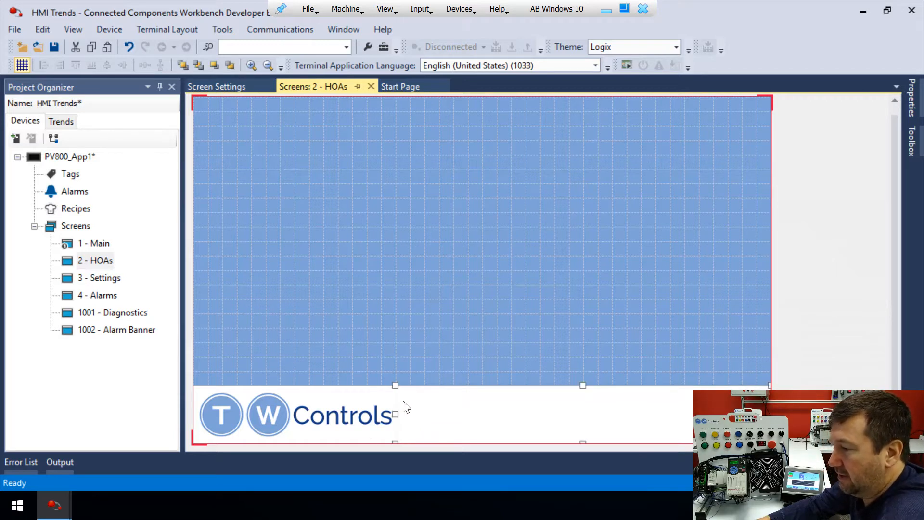
right_click(404, 406)
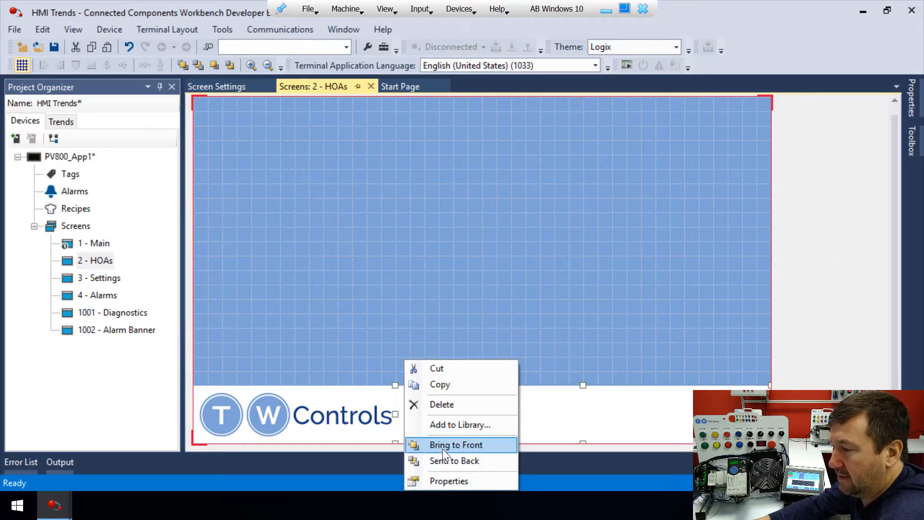
click(450, 459)
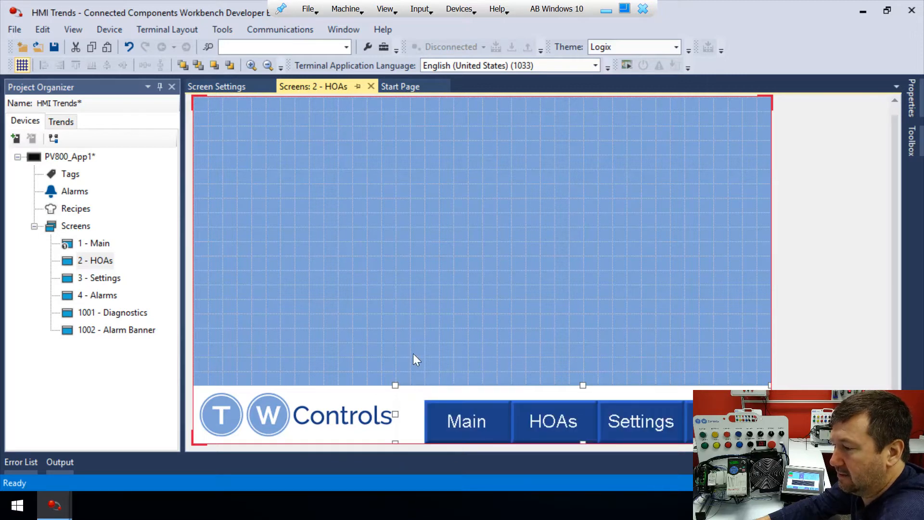
On the HOAs screen, set the Main button's target screen to 1 - Main.
click(385, 319)
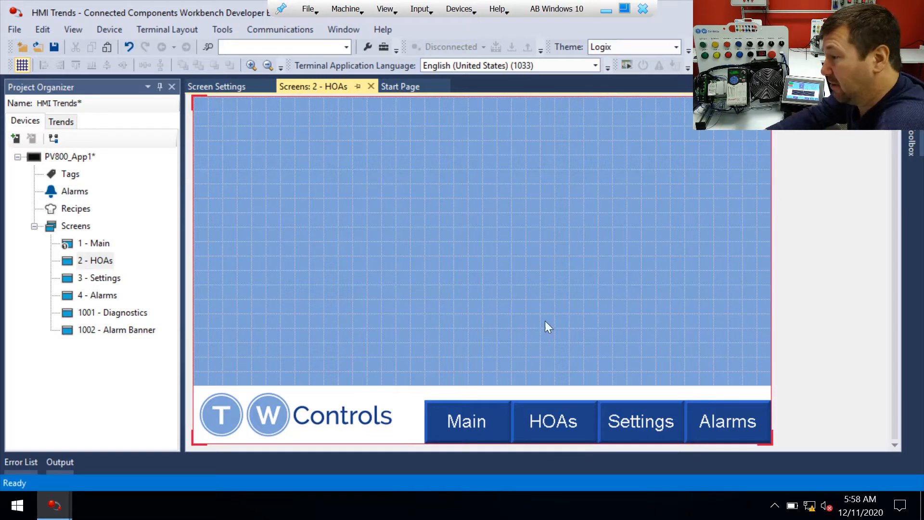
click(454, 414)
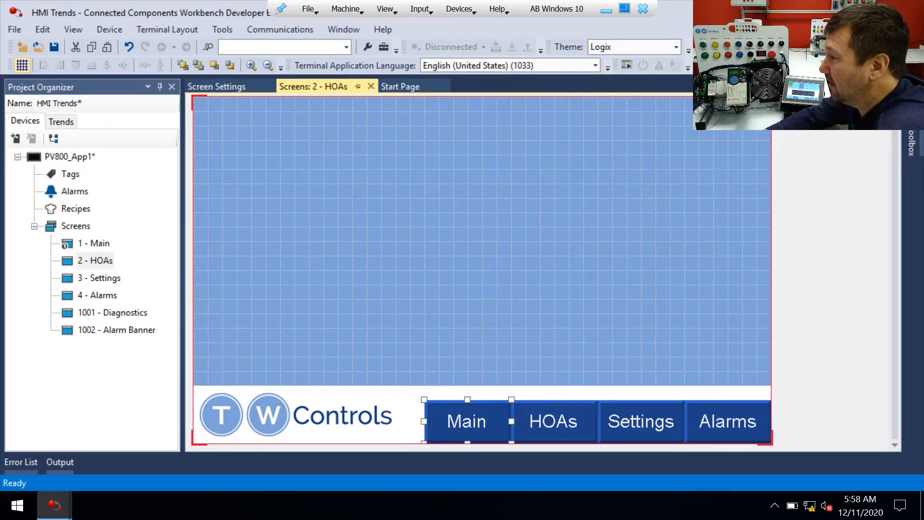
click(911, 101)
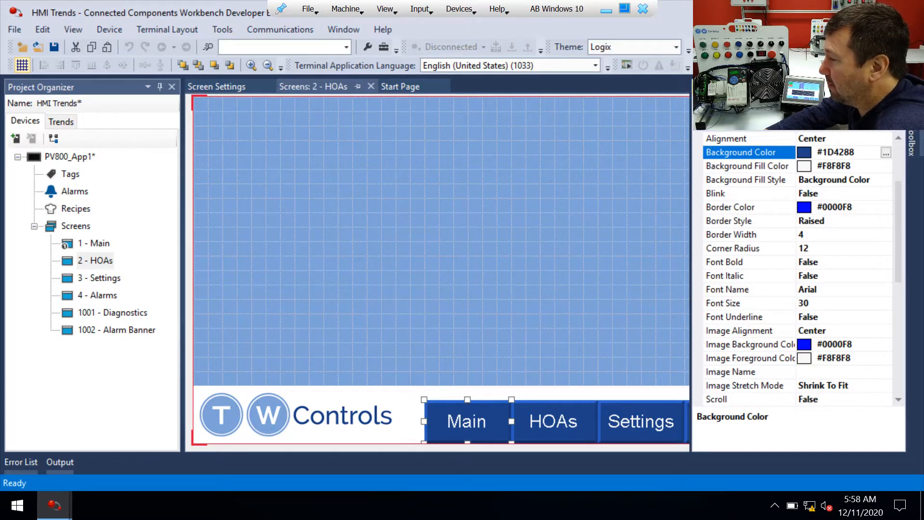
scroll(774, 250, up, 2)
scroll(774, 250, down, 7)
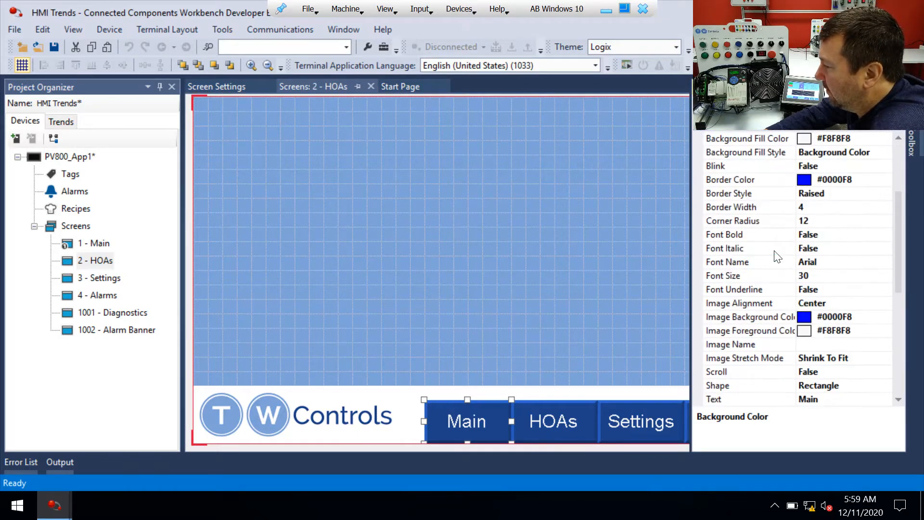
scroll(773, 250, down, 3)
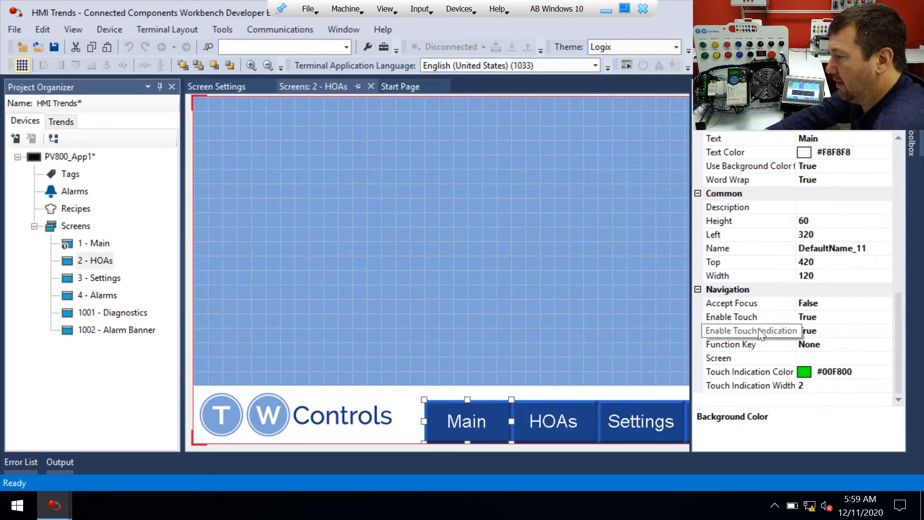
click(841, 359)
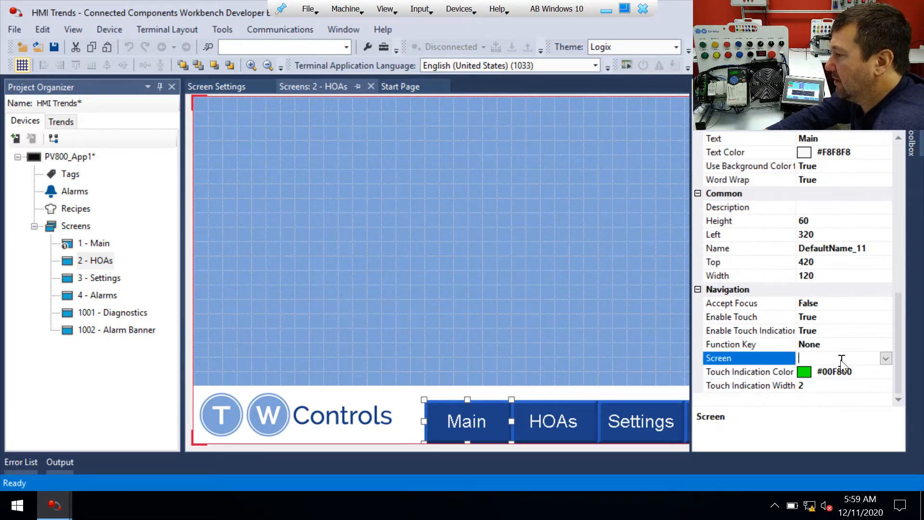
click(886, 358)
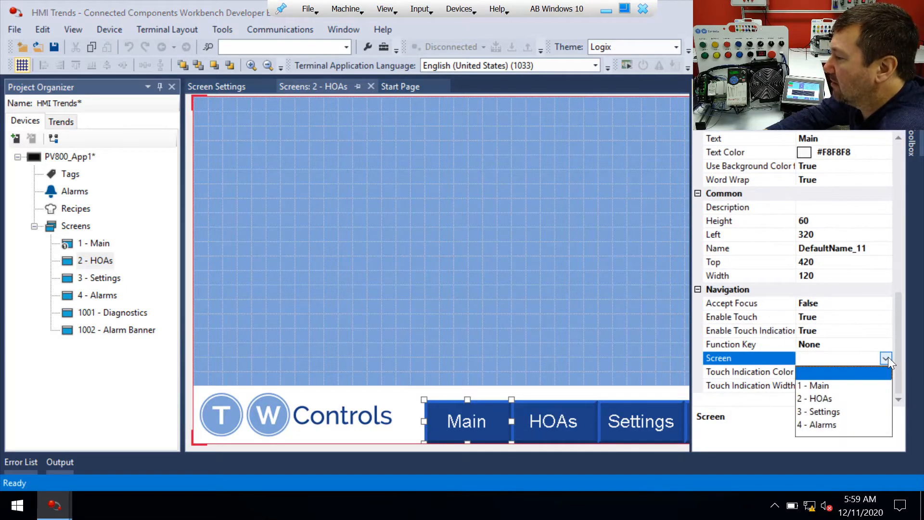
click(809, 386)
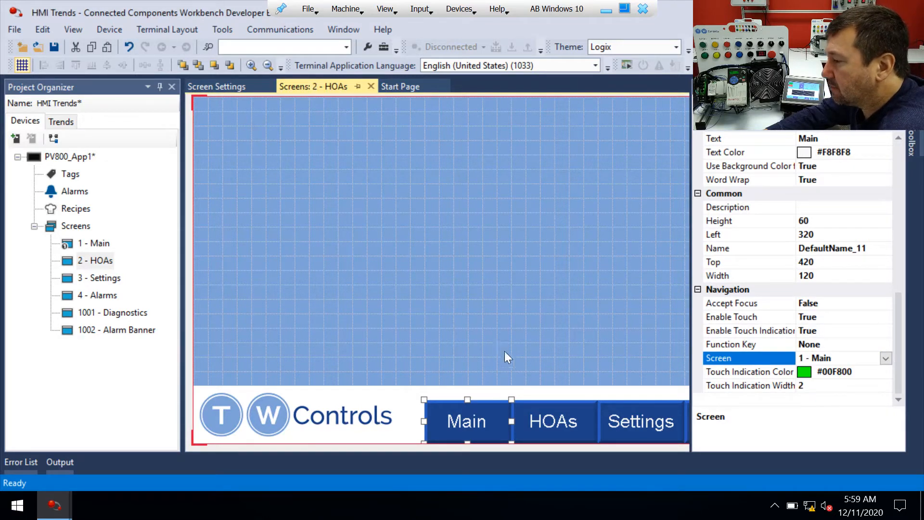
Set the HOAs button's target screen to 2 - HOAs.
click(538, 416)
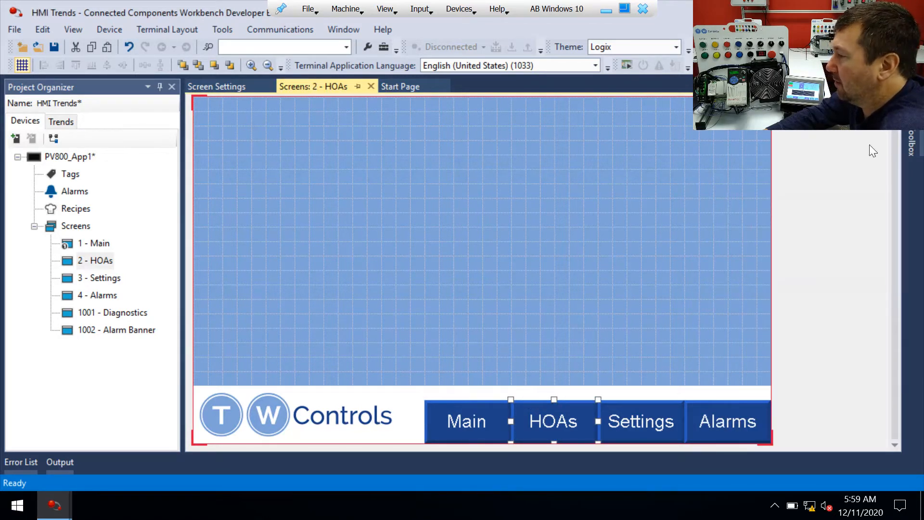
click(913, 144)
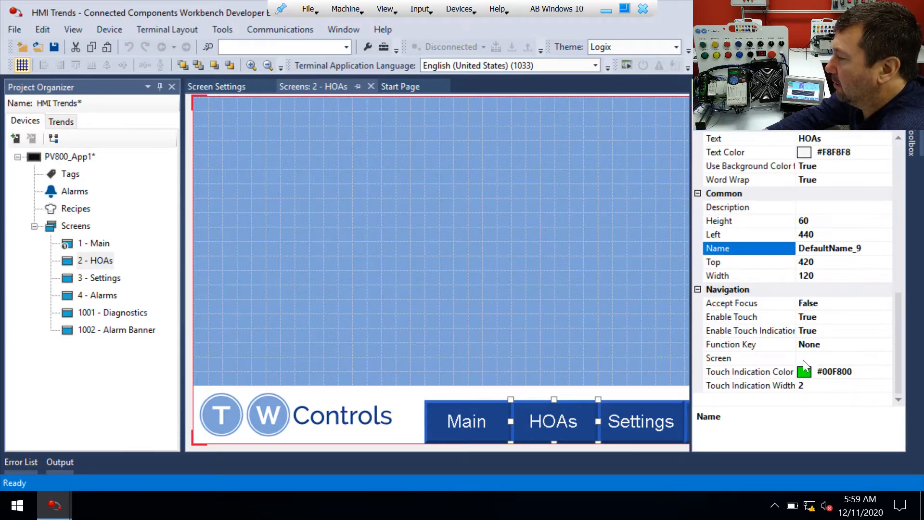
click(824, 359)
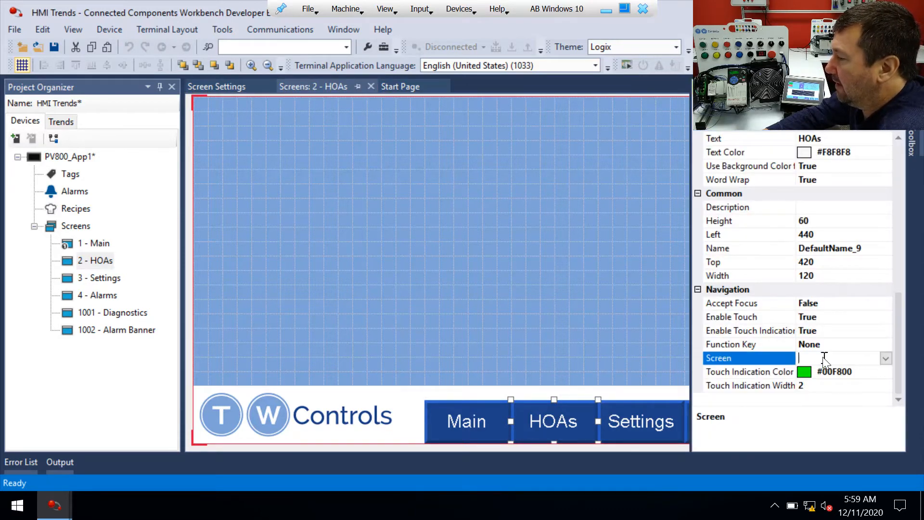
click(885, 358)
click(816, 398)
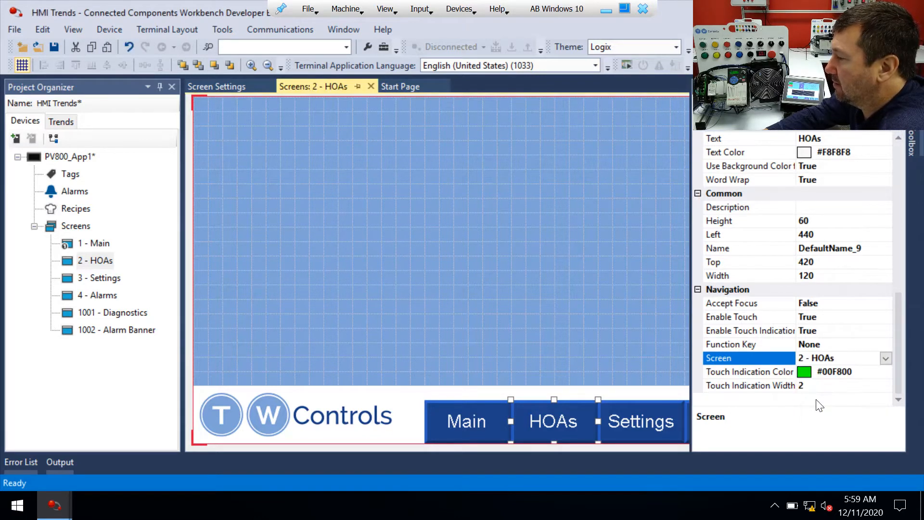
Select the Settings button and set its target screen to 3 - Settings.
click(553, 418)
click(621, 424)
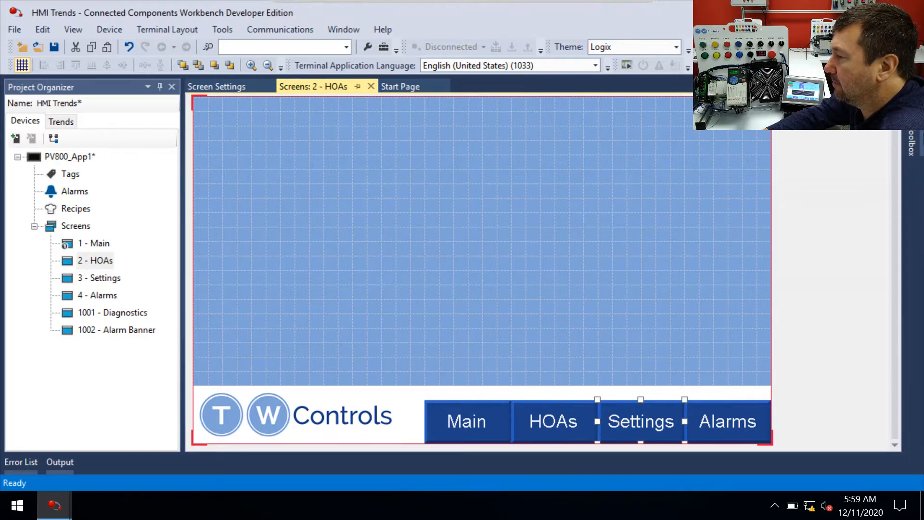
click(910, 102)
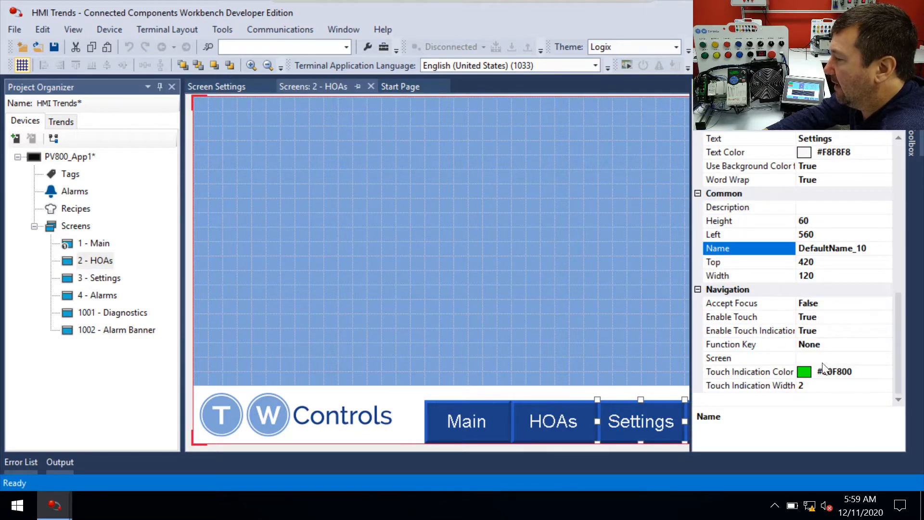
click(820, 358)
click(885, 358)
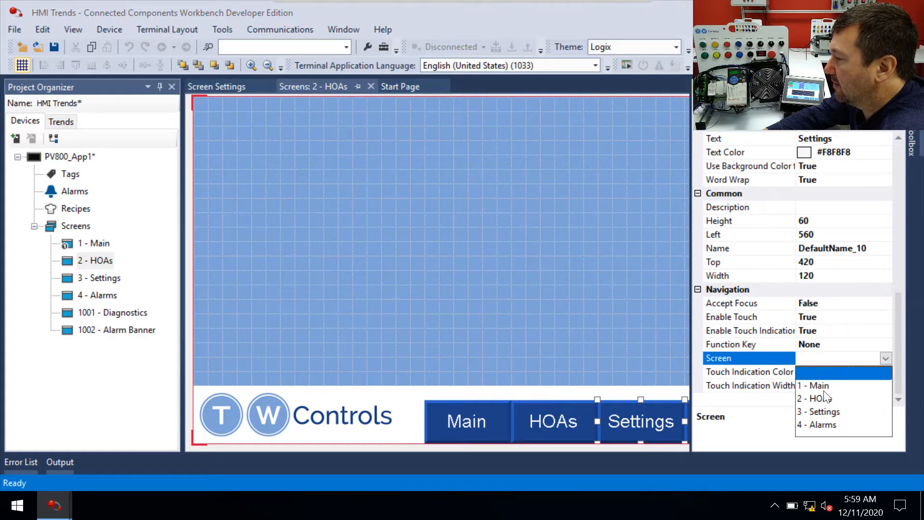
click(821, 415)
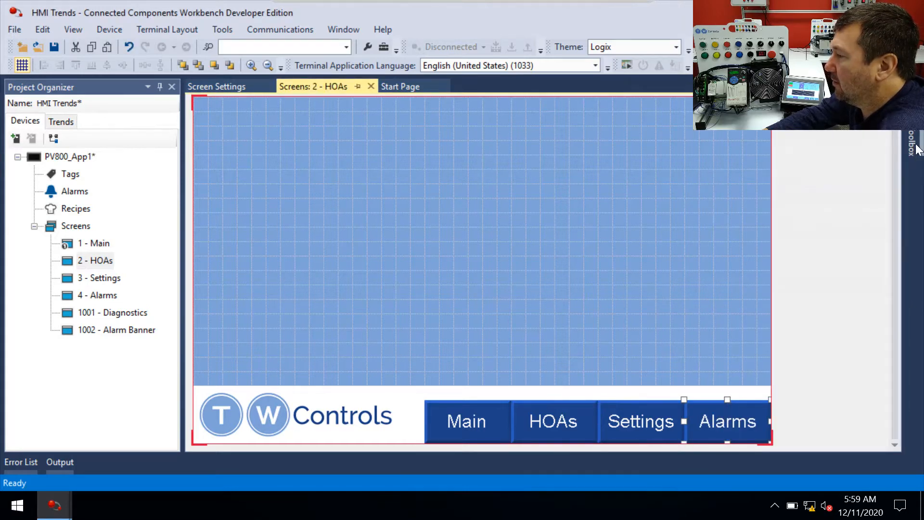
Set the Alarms button's target screen to 4 - Alarms.
click(911, 102)
click(808, 359)
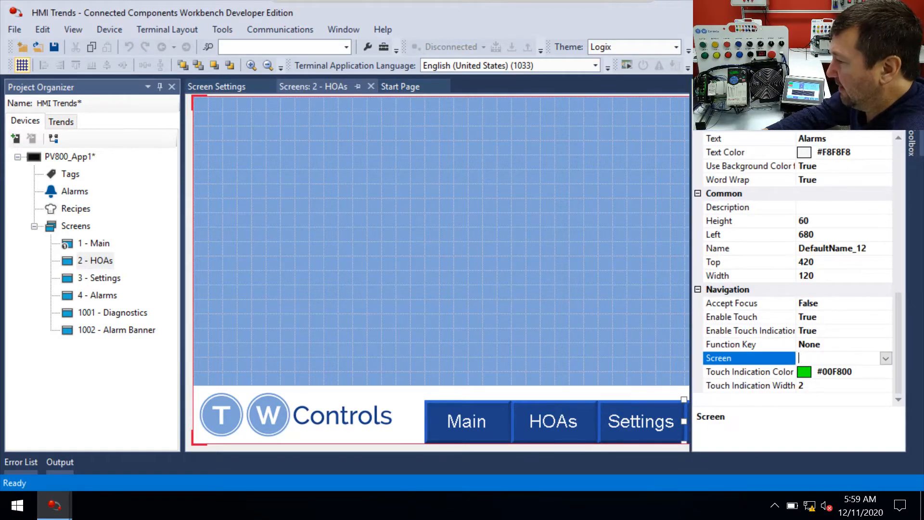
click(885, 358)
click(818, 423)
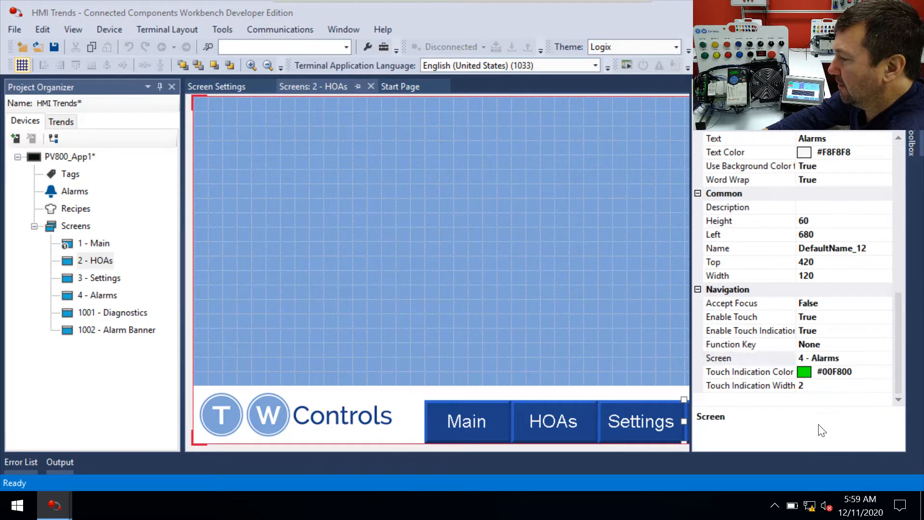
Copy all objects from the HOAs screen and paste them onto the Settings and Alarms screens.
click(498, 324)
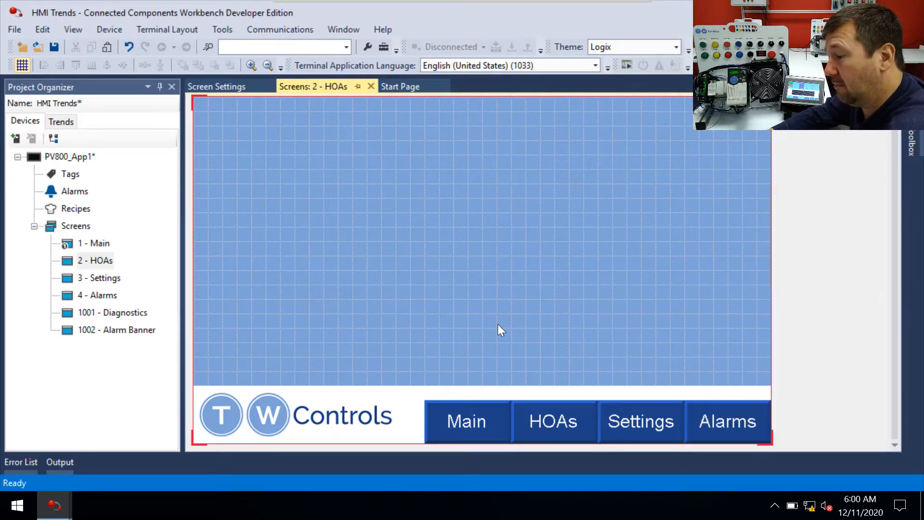
key(ctrl+a)
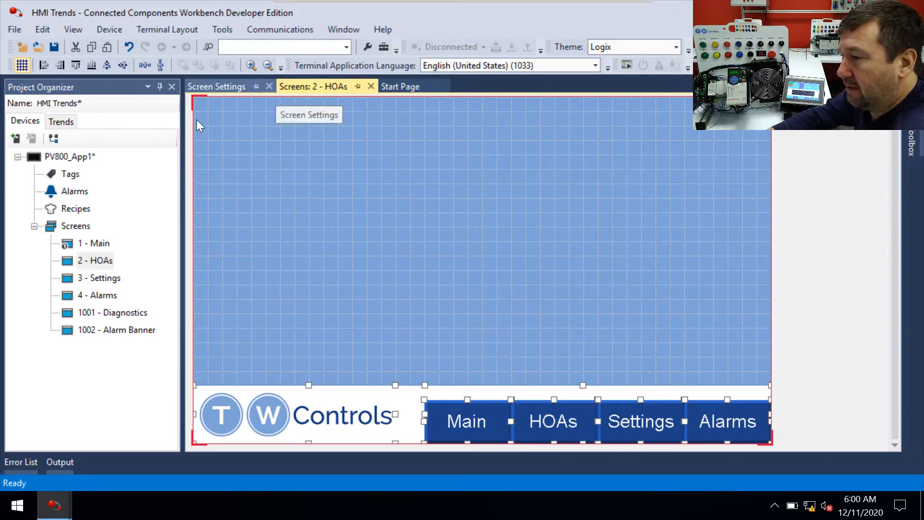
double_click(102, 279)
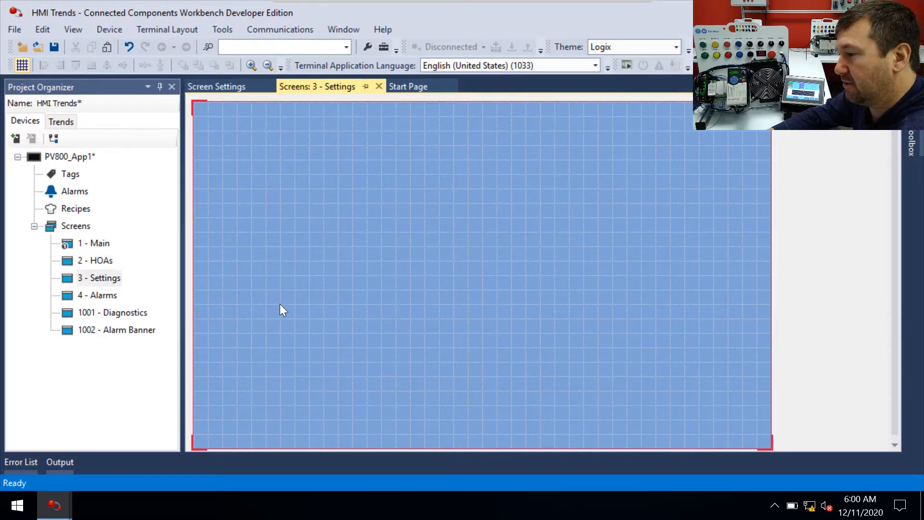
key(ctrl+v)
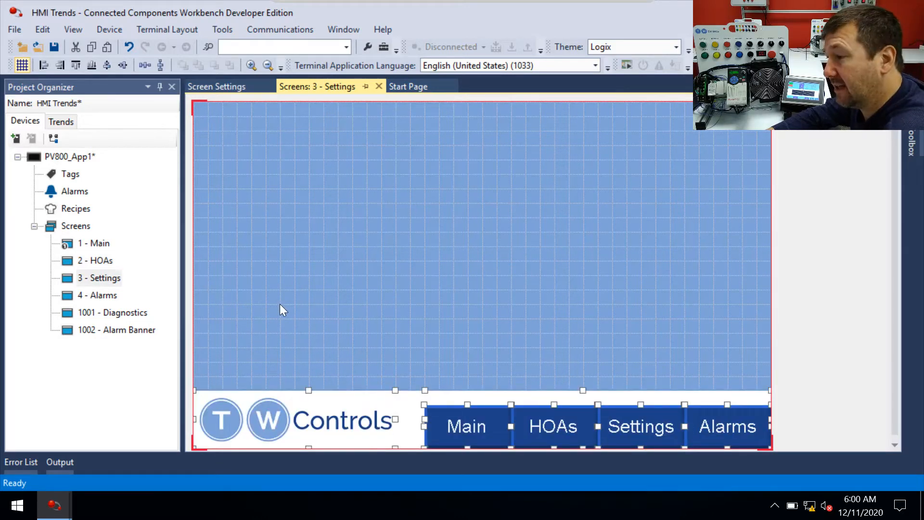
double_click(101, 296)
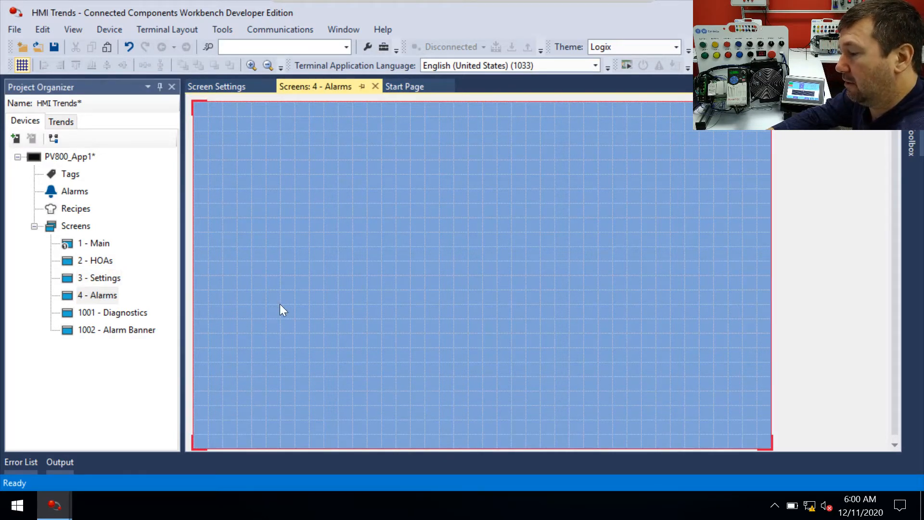
key(ctrl+v)
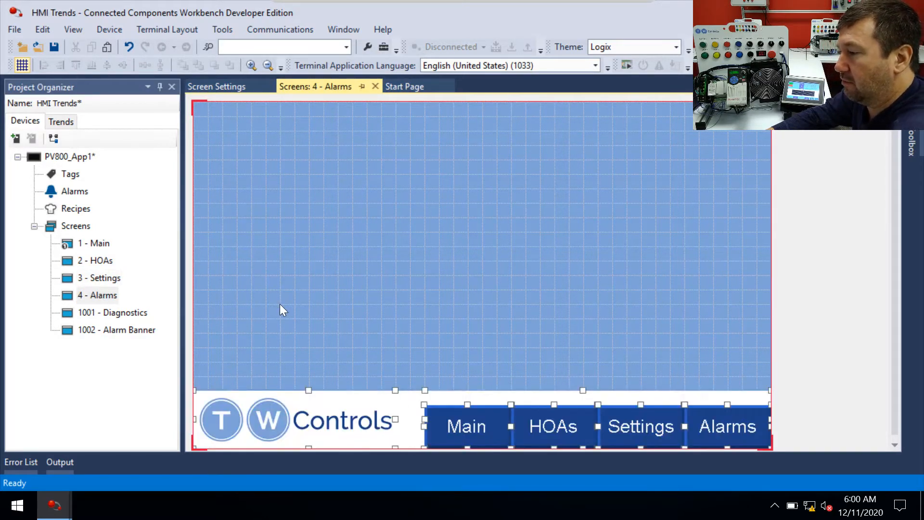
Open the Main screen and move the bottom row of speed fields and Goto buttons up over the trend.
double_click(86, 241)
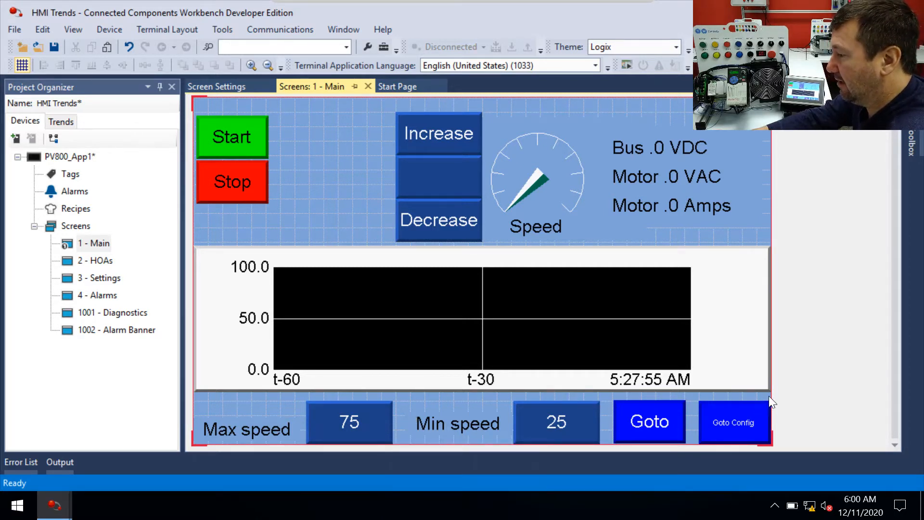
drag(769, 394, 83, 487)
drag(326, 426, 326, 262)
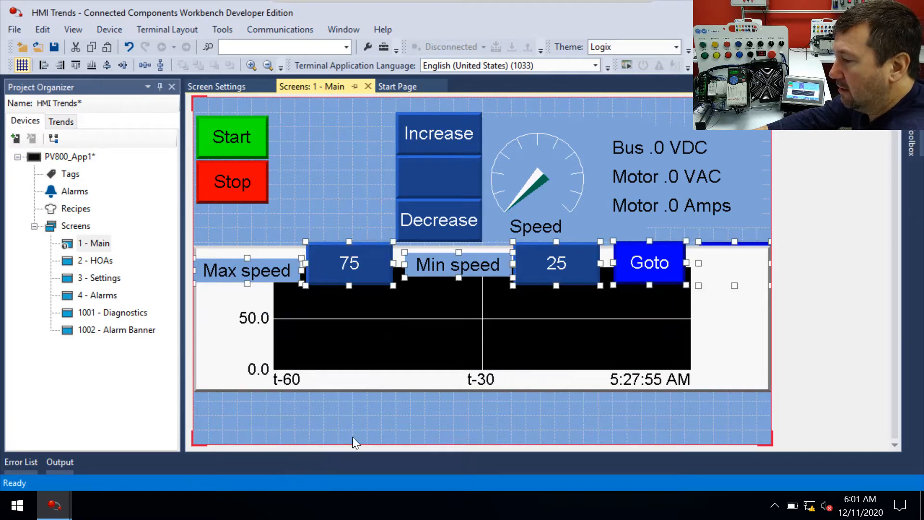
Paste the copied footer onto the Main screen and nudge the trend chart up slightly.
click(270, 424)
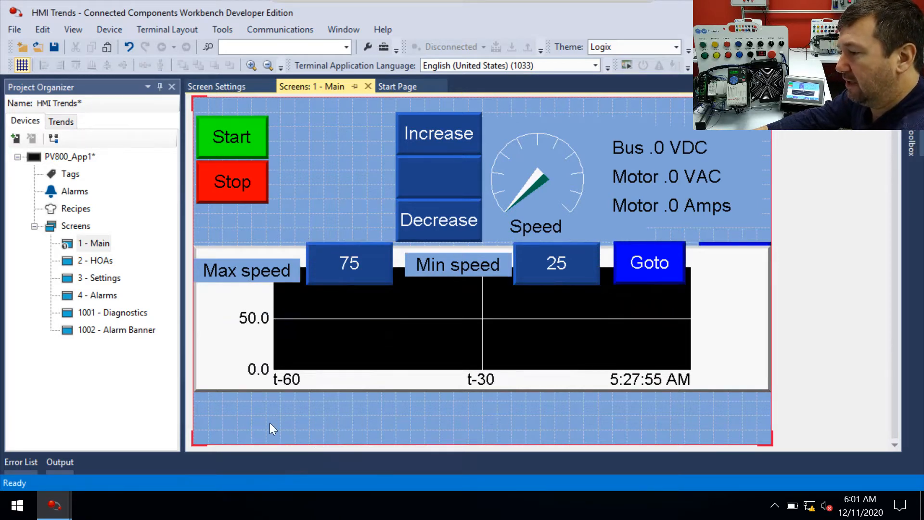
key(ctrl+v)
drag(219, 356, 218, 342)
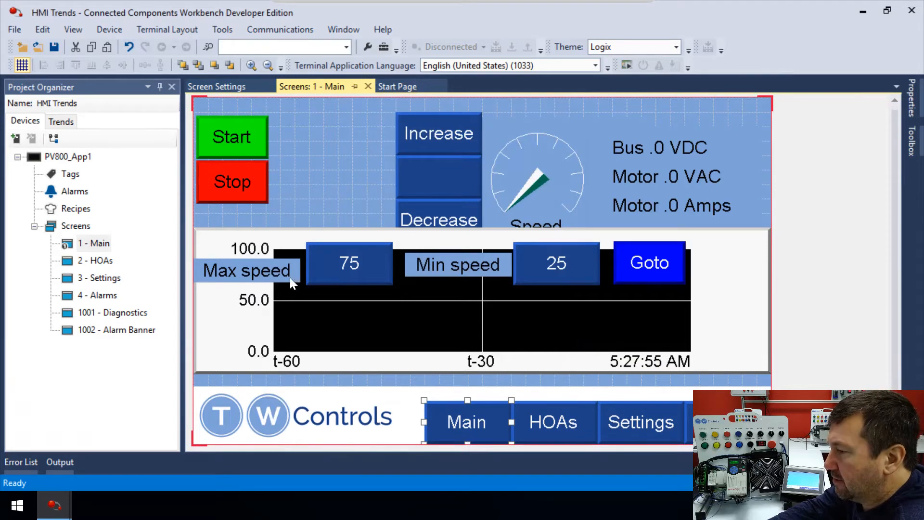
Set the Main navigation button's background color to the light blue recent color.
mouse_move(917, 94)
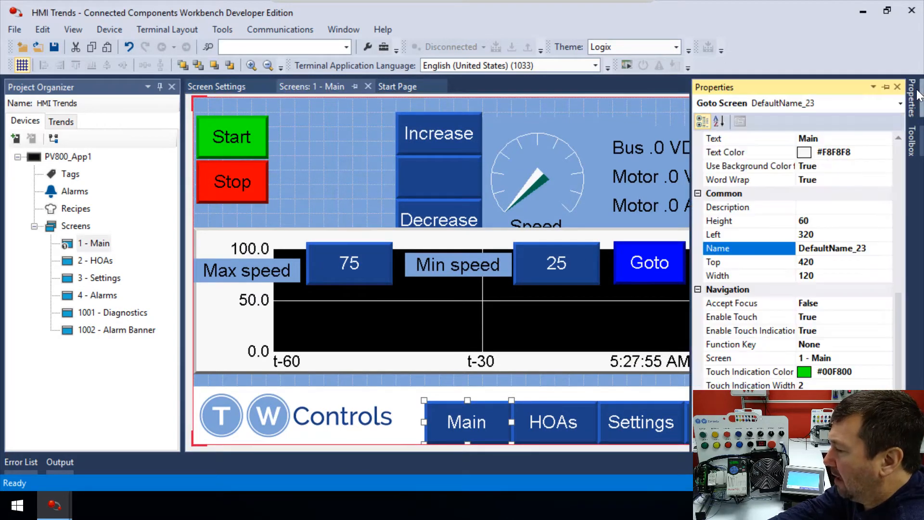
scroll(886, 236, up, 7)
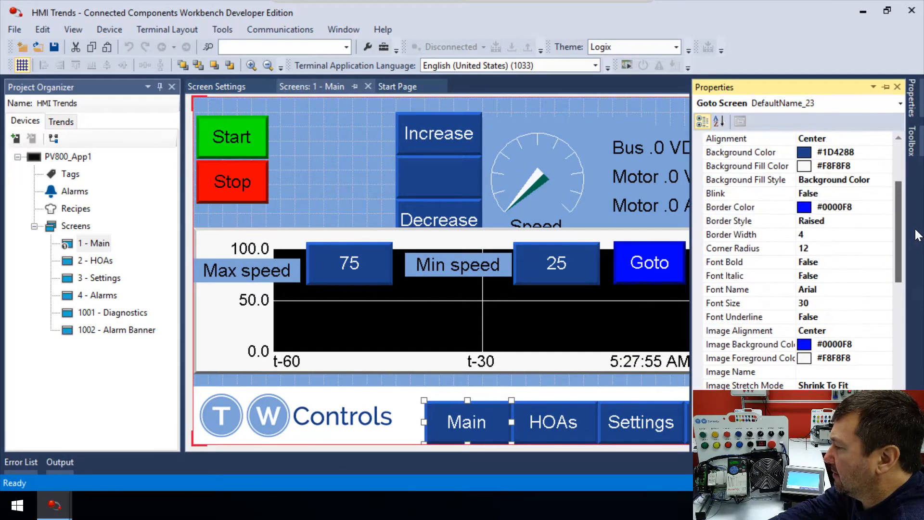
scroll(918, 212, up, 3)
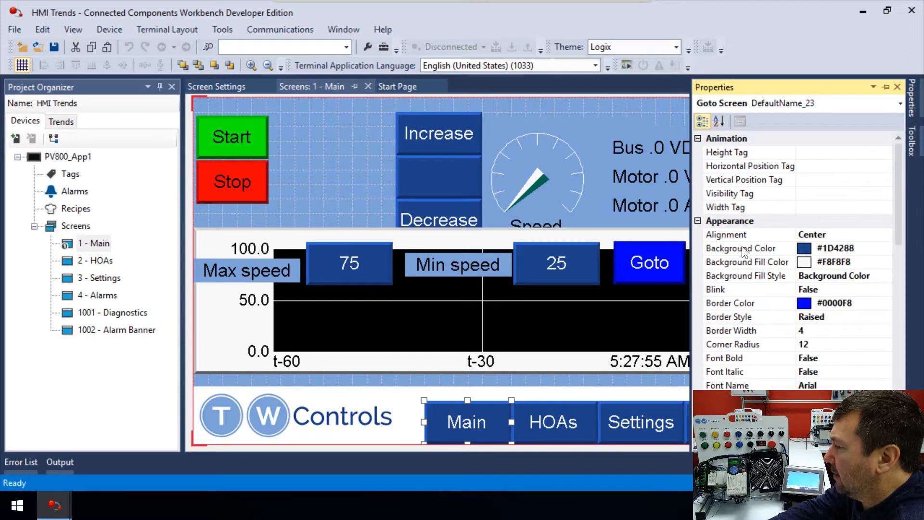
click(860, 250)
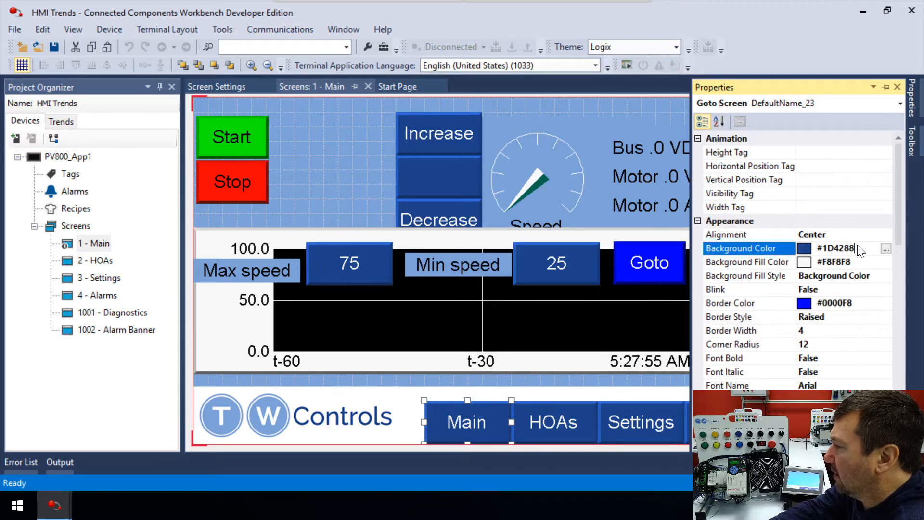
click(886, 248)
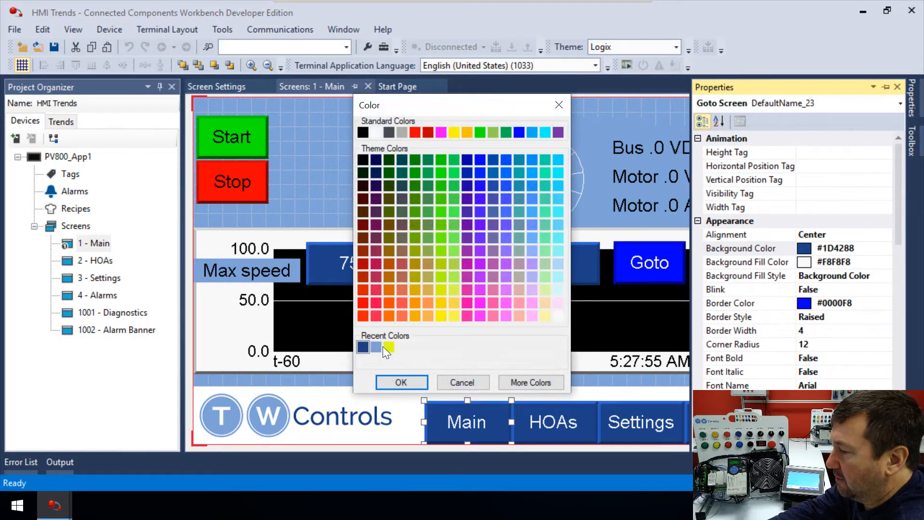
double_click(376, 345)
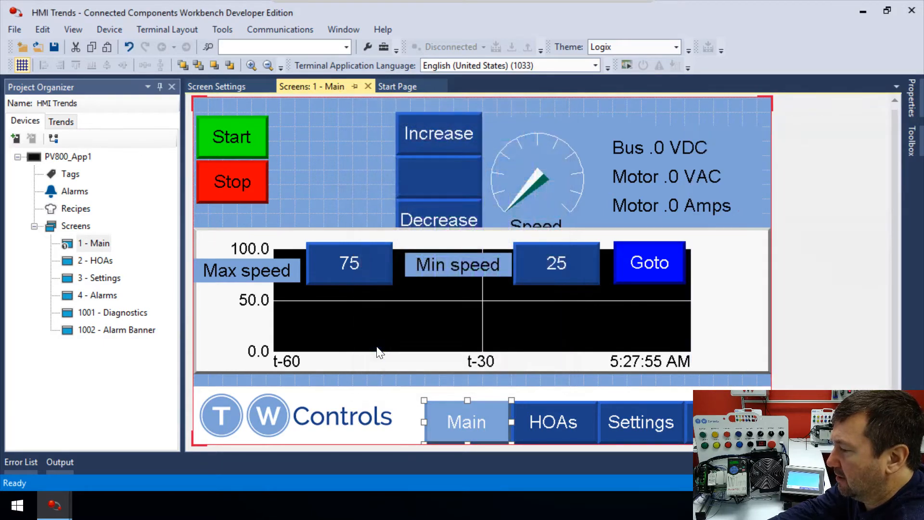
click(526, 381)
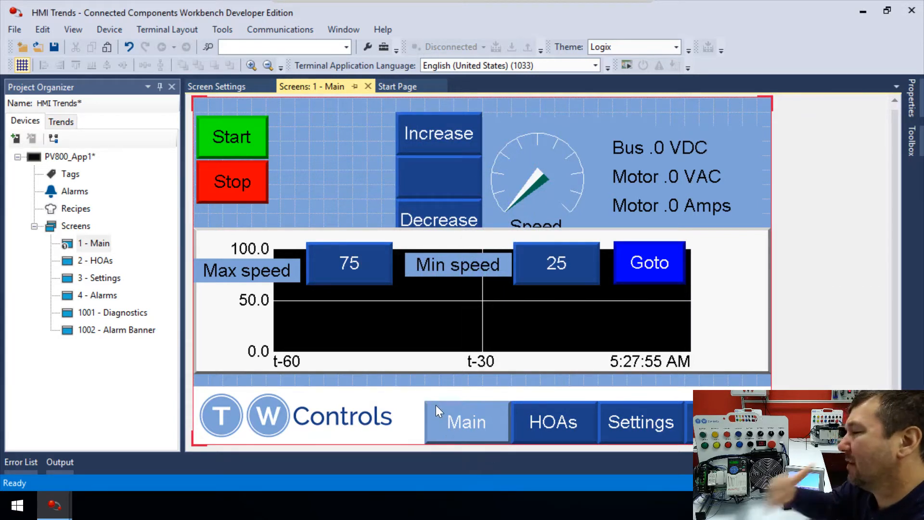
Try a green background color on the Main navigation button, then undo it.
click(484, 439)
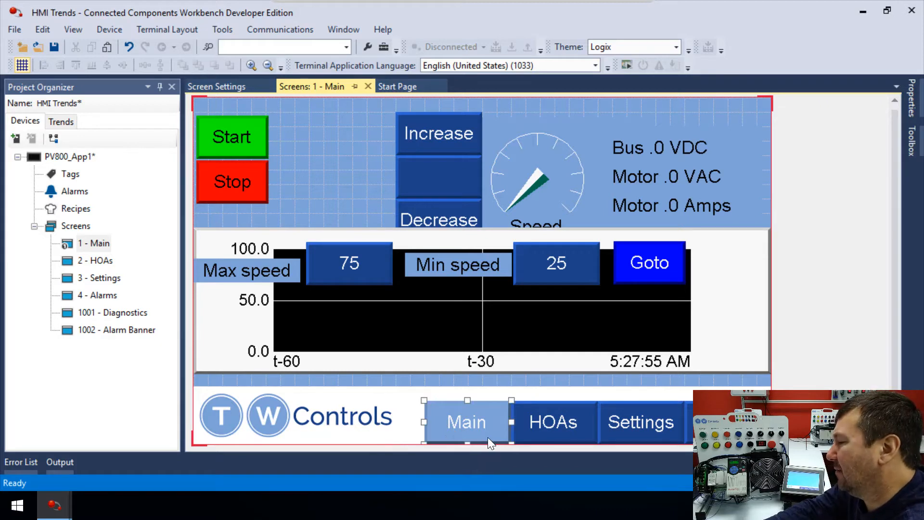
click(916, 95)
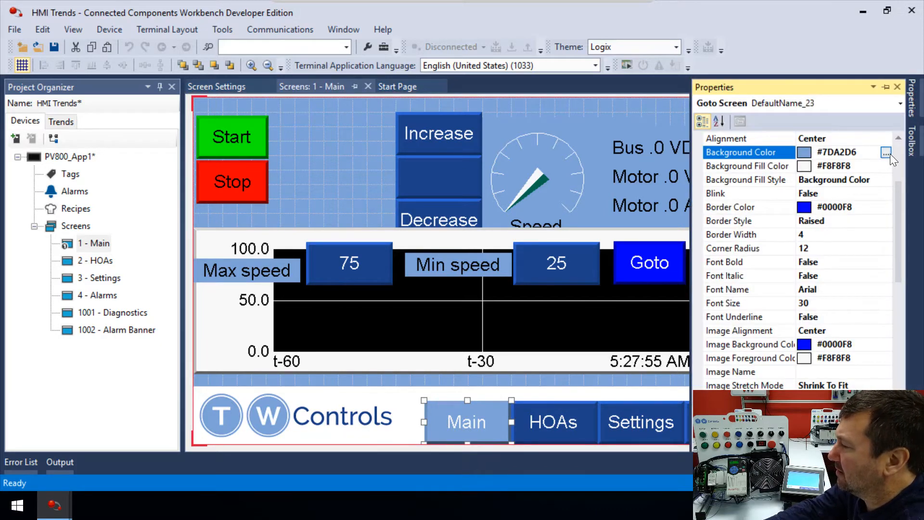
click(885, 152)
click(479, 134)
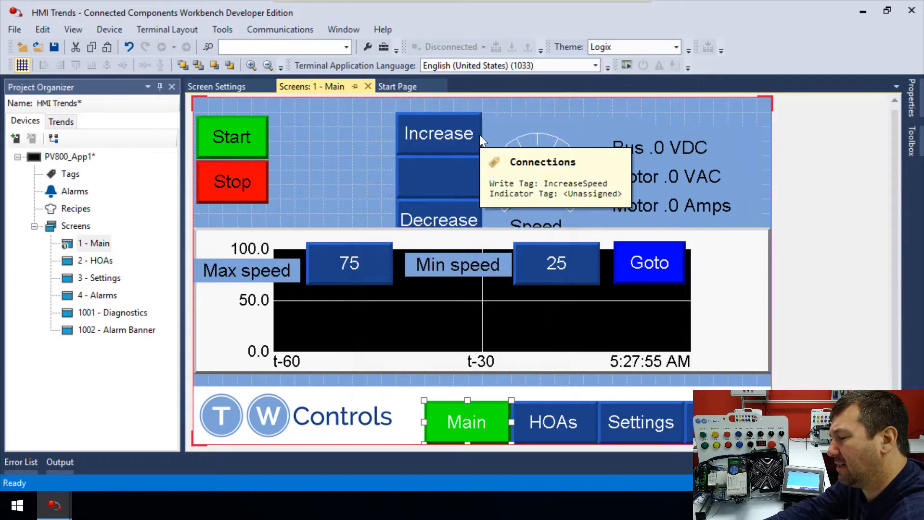
key(ctrl+z)
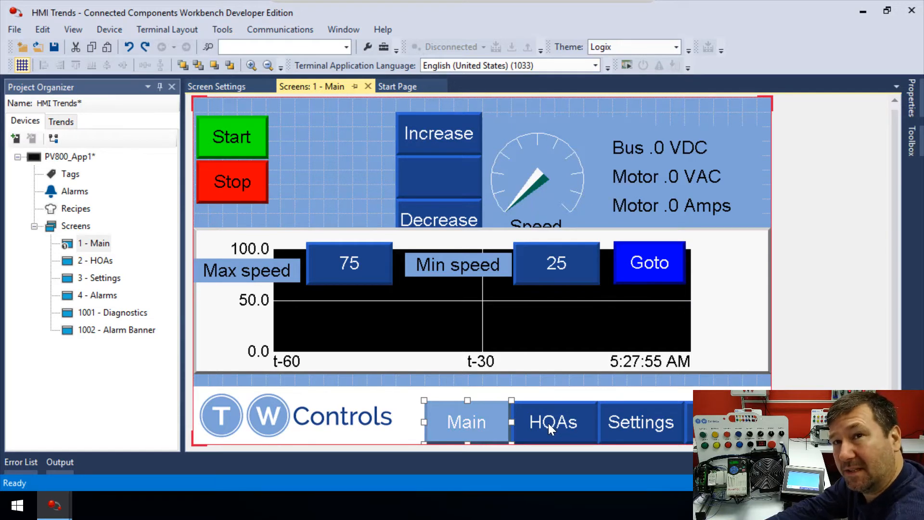
Open the HOAs screen and set its HOAs navigation button's background color to the light blue recent color.
click(460, 377)
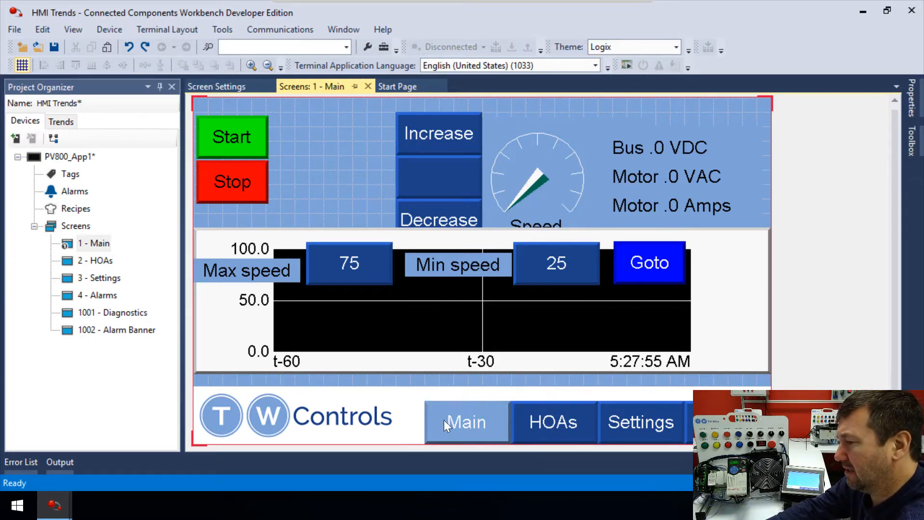
double_click(103, 260)
click(554, 428)
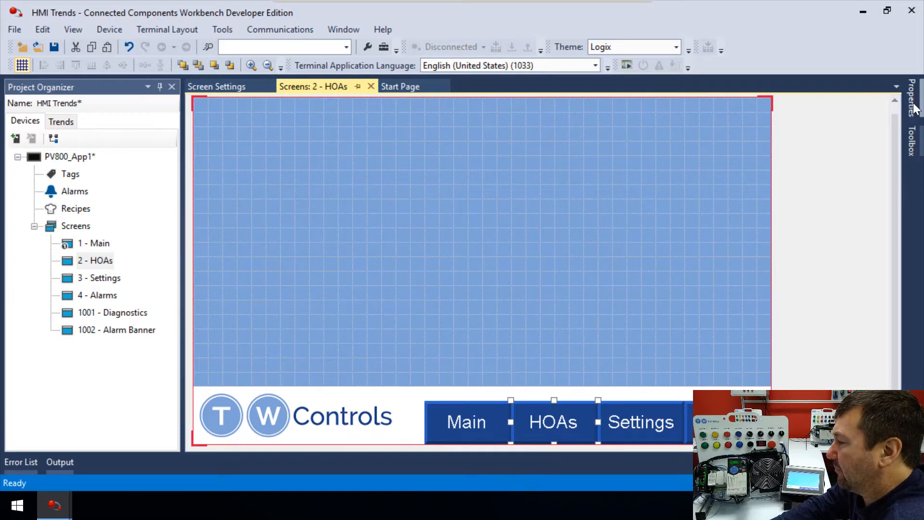
click(914, 106)
scroll(854, 190, up, 6)
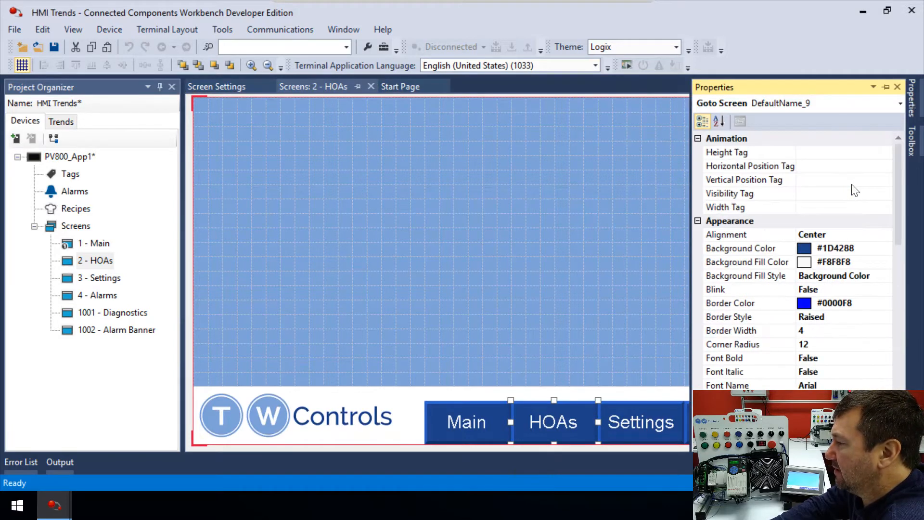
click(835, 250)
click(885, 249)
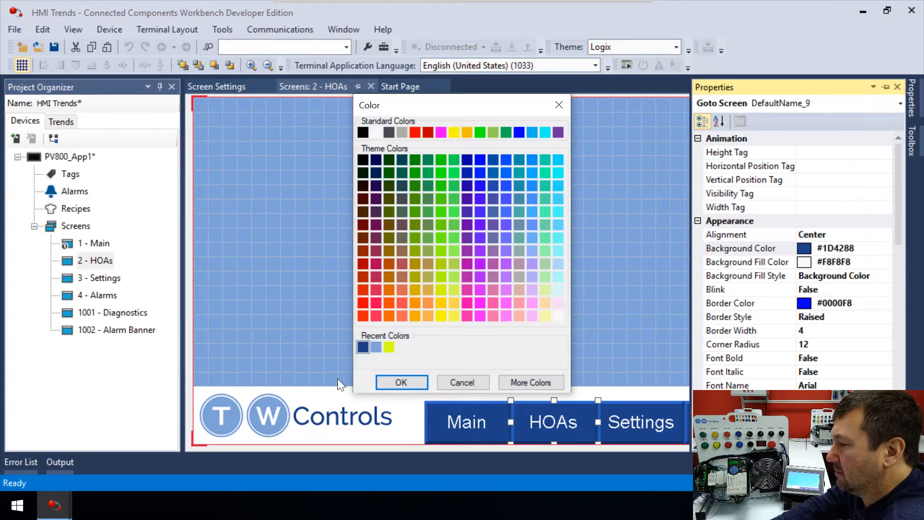
click(374, 347)
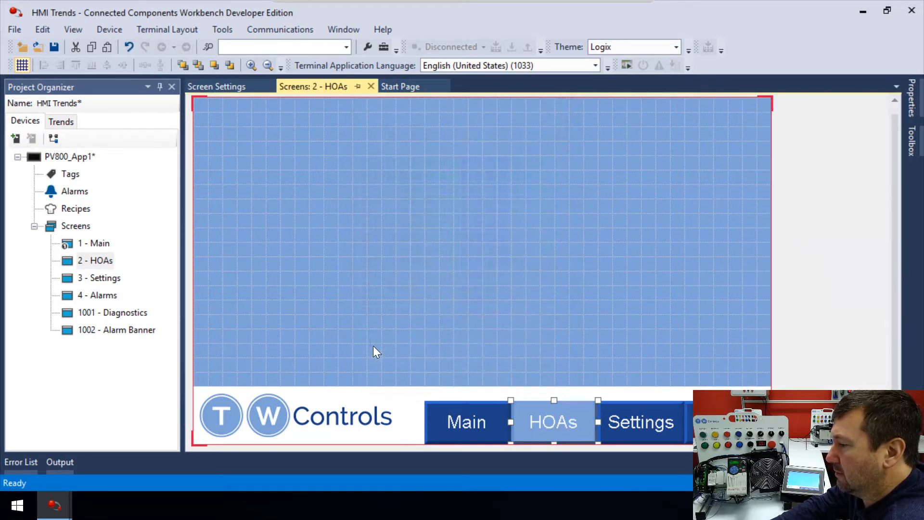
Open the Settings screen and set its Settings navigation button's background color to the light blue recent color.
double_click(91, 278)
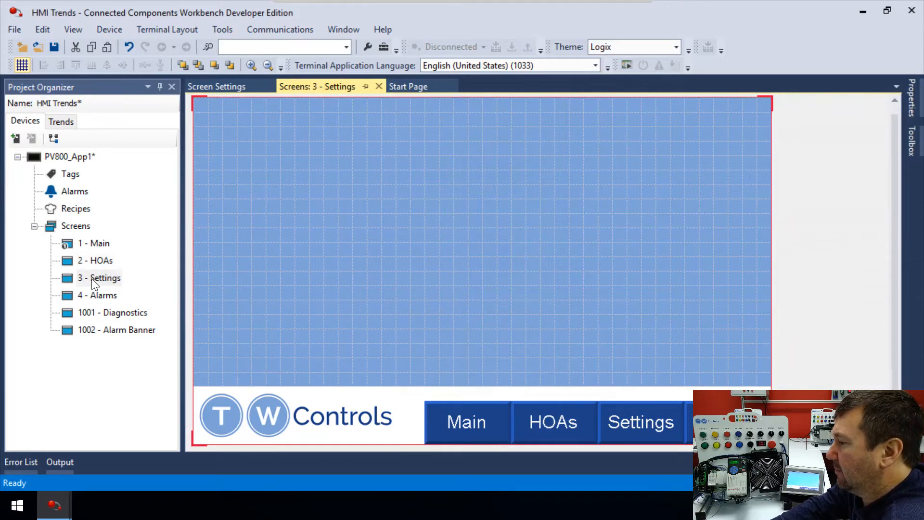
click(639, 436)
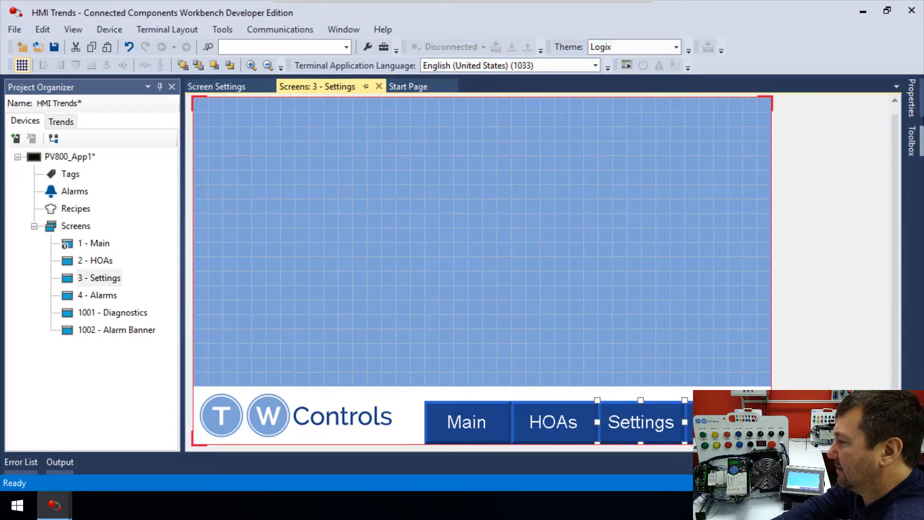
click(912, 111)
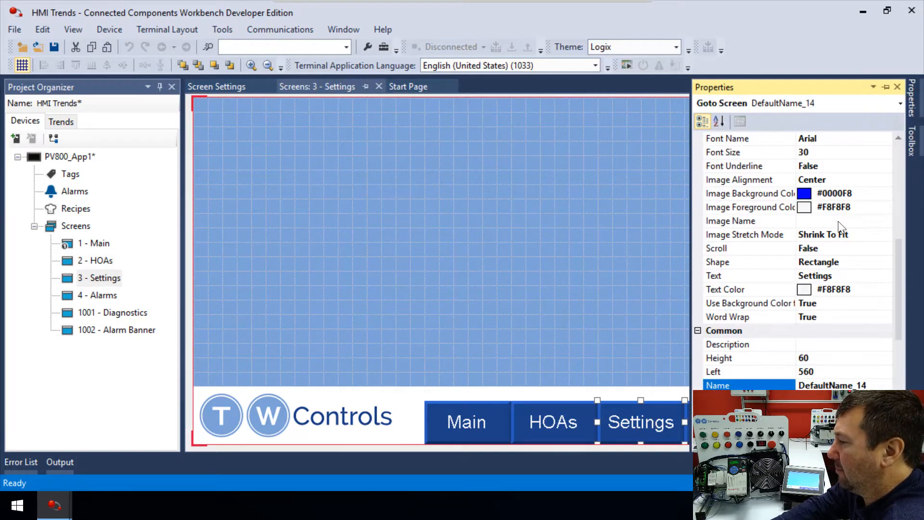
scroll(847, 226, up, 5)
click(861, 248)
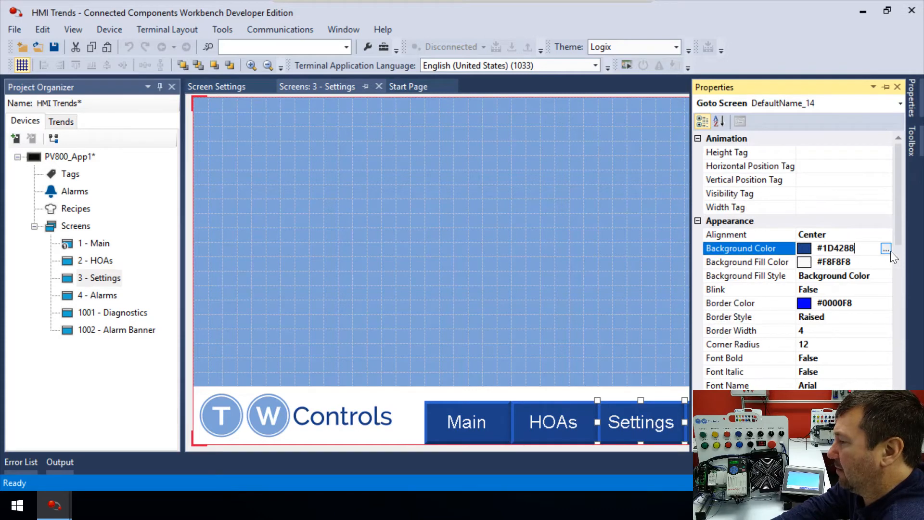
click(887, 249)
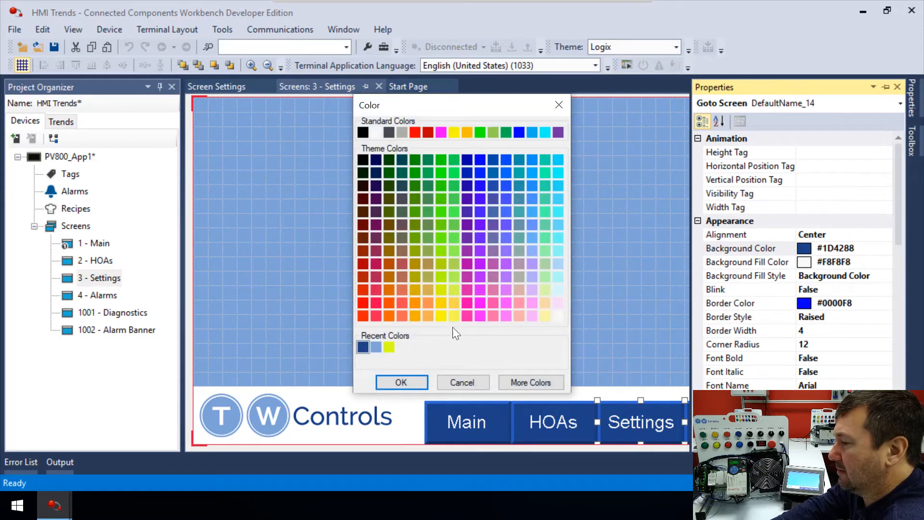
click(376, 346)
click(724, 417)
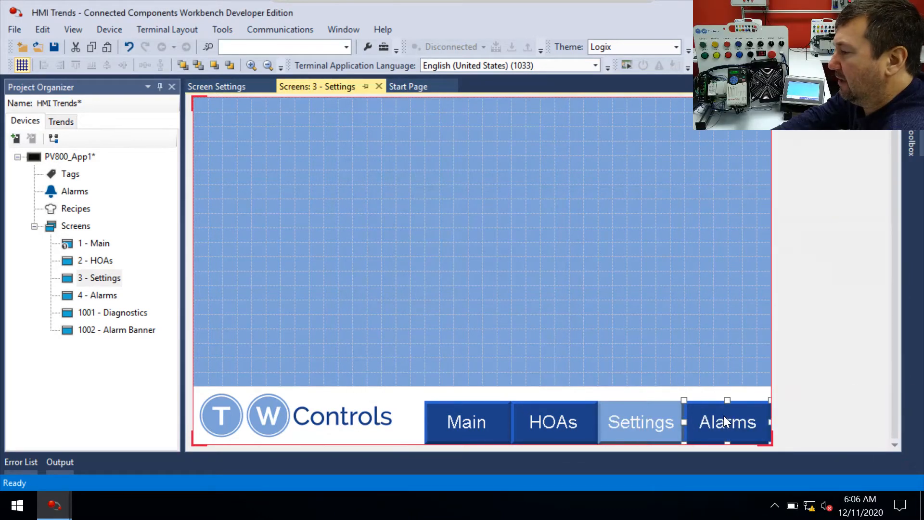
click(631, 336)
Open the Alarms screen and set its Alarms navigation button's background color to the light blue recent color.
double_click(100, 296)
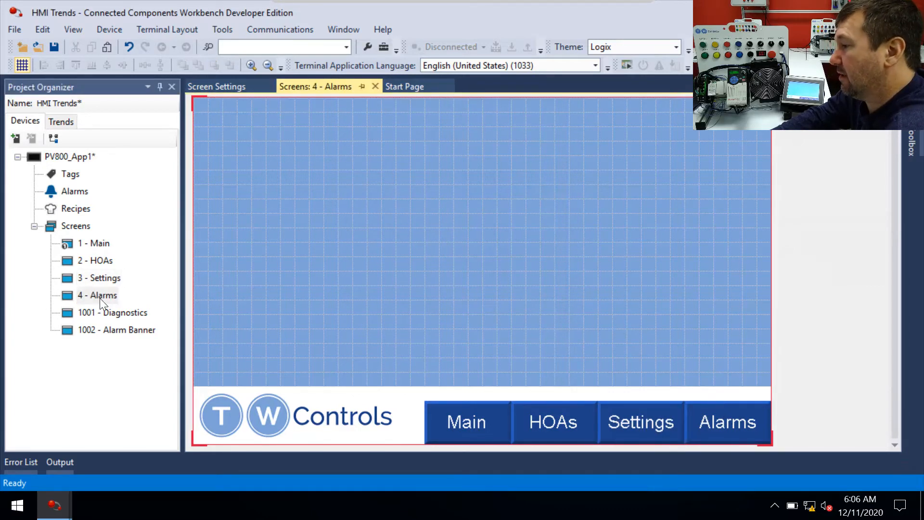
click(703, 428)
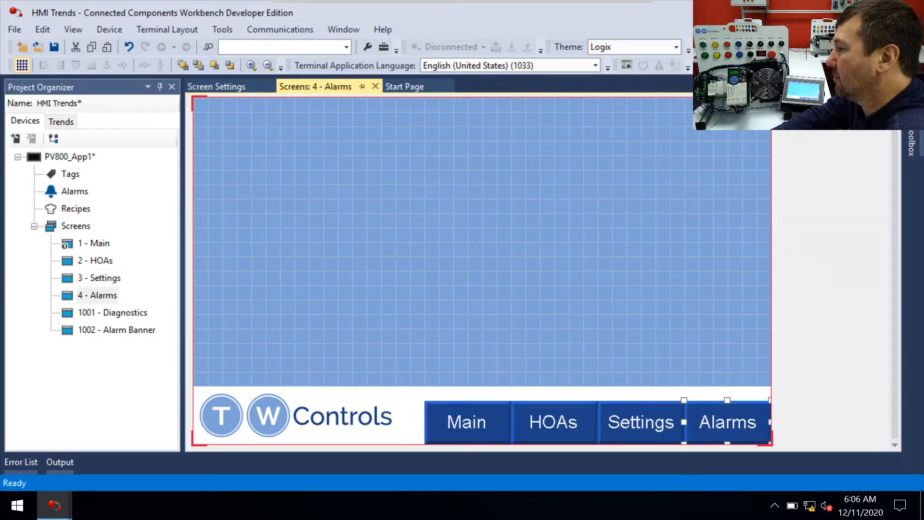
click(911, 101)
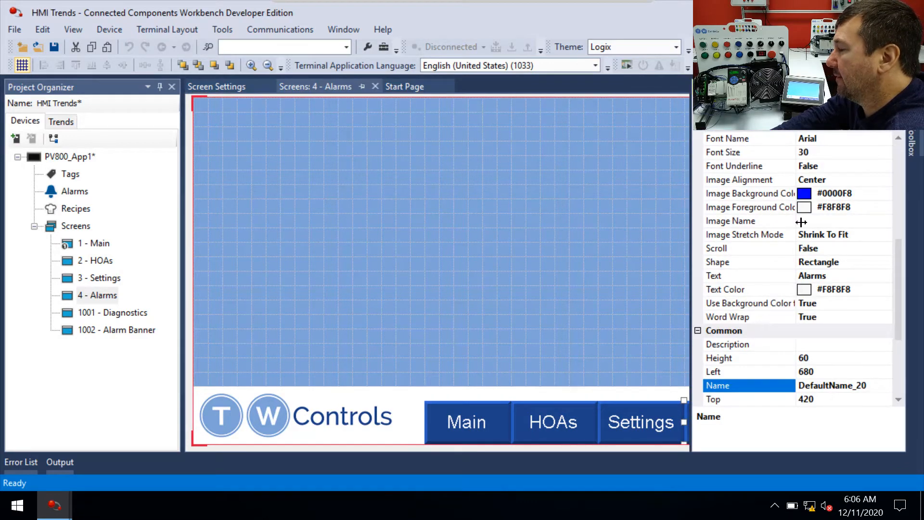
scroll(800, 221, up, 6)
click(840, 237)
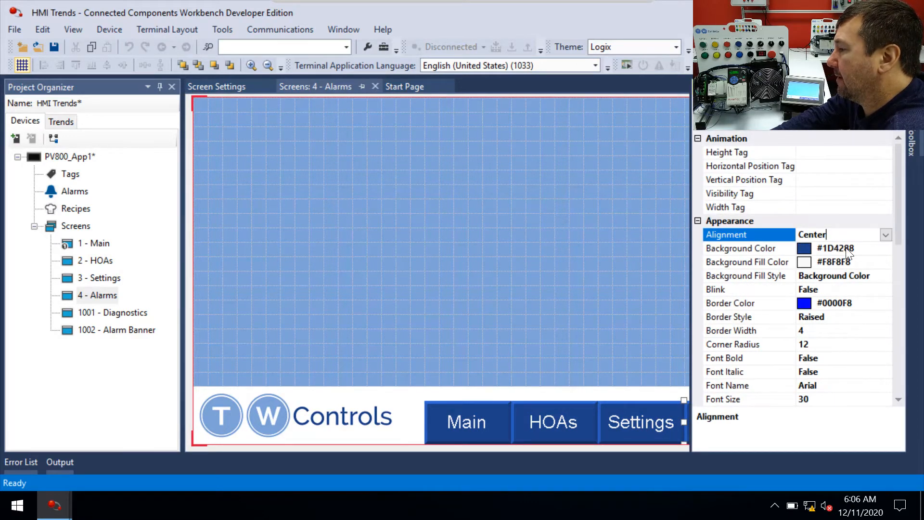
click(847, 249)
click(886, 249)
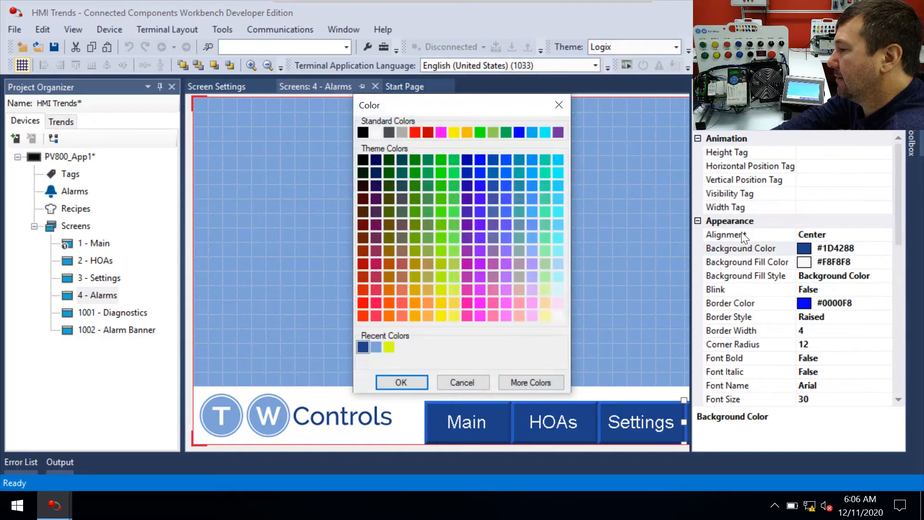
double_click(375, 346)
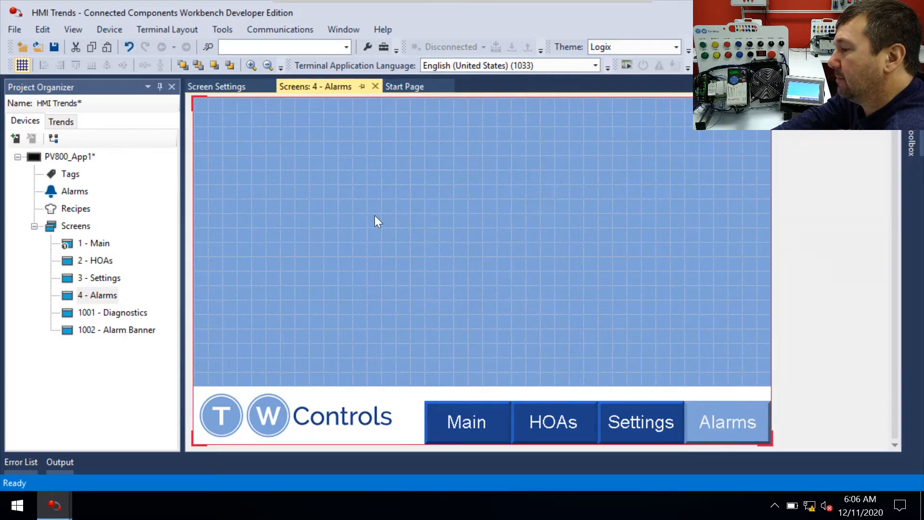